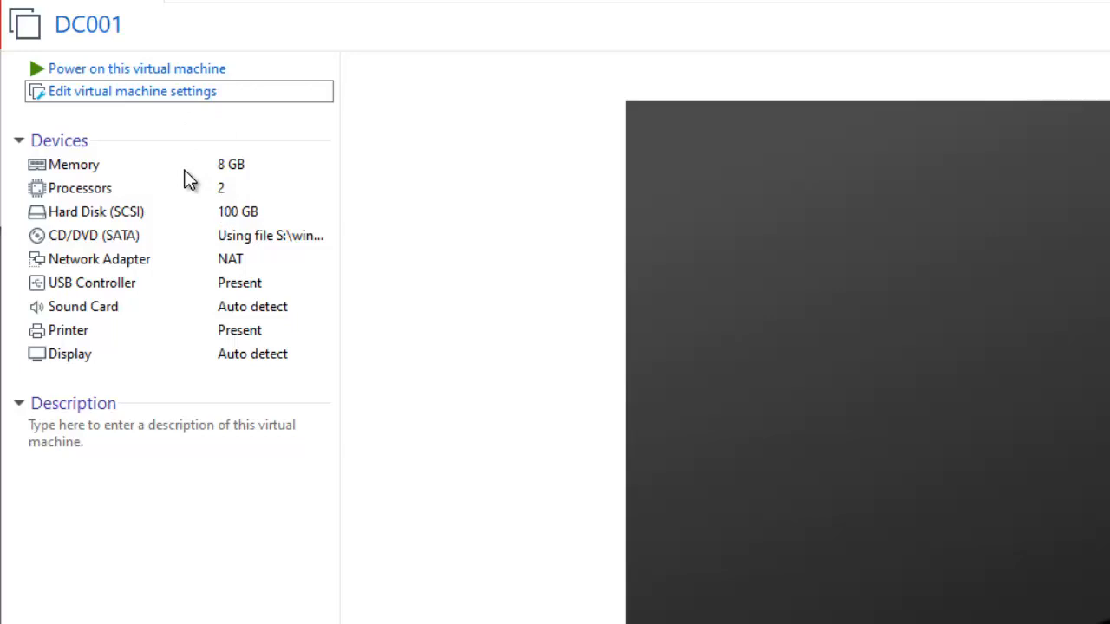
# Power on the DC001 virtual machine and boot it from the installation DVD
pyautogui.click(185, 68)
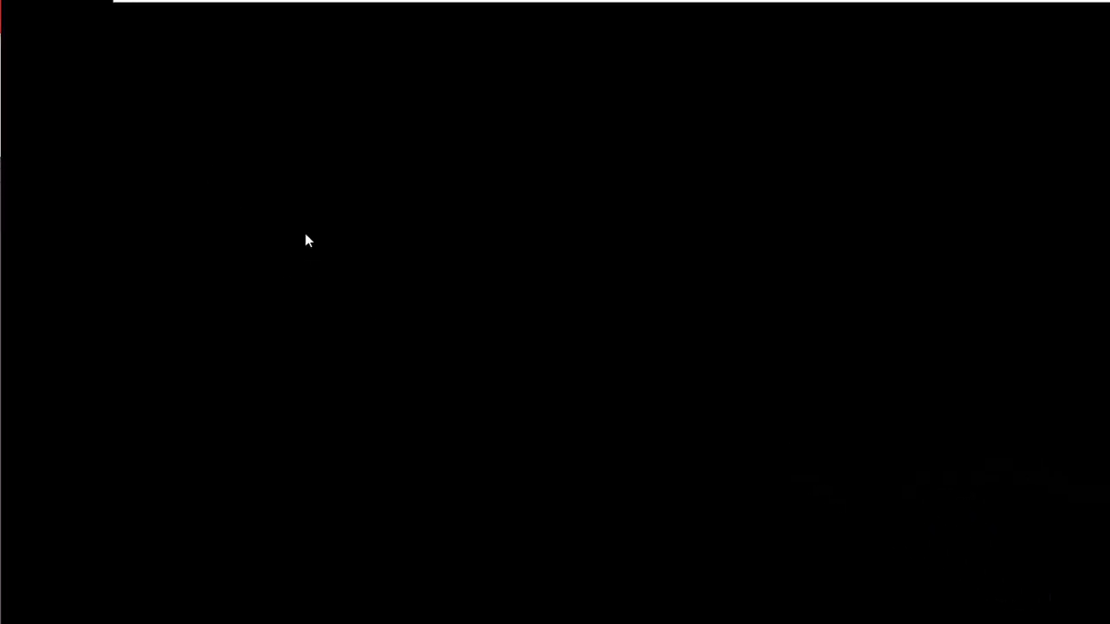
pyautogui.click(437, 278)
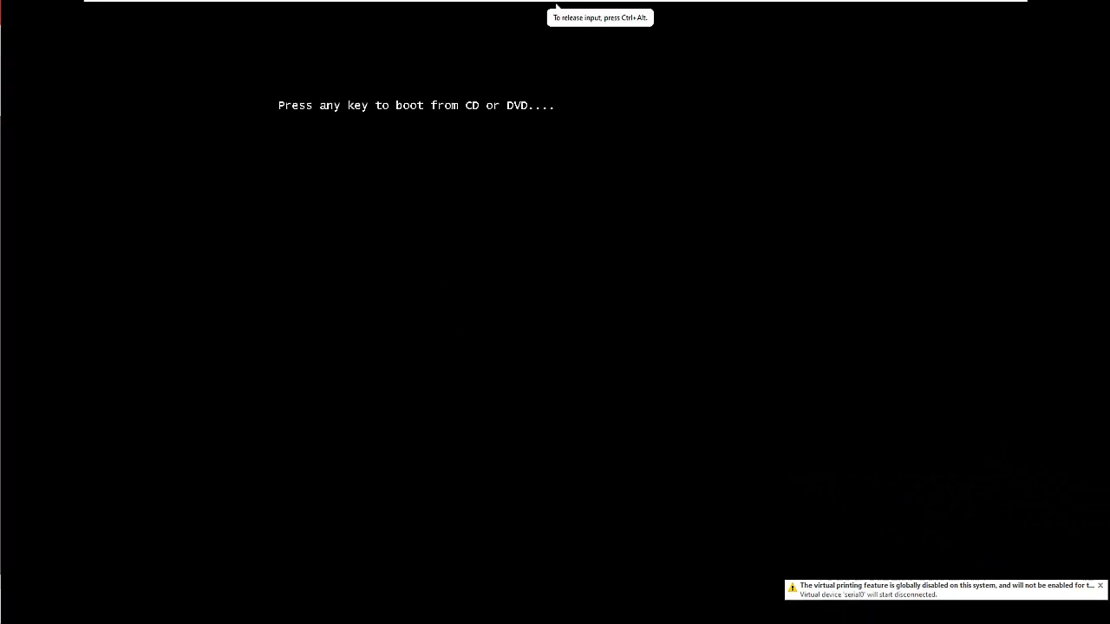
pyautogui.press('Return')
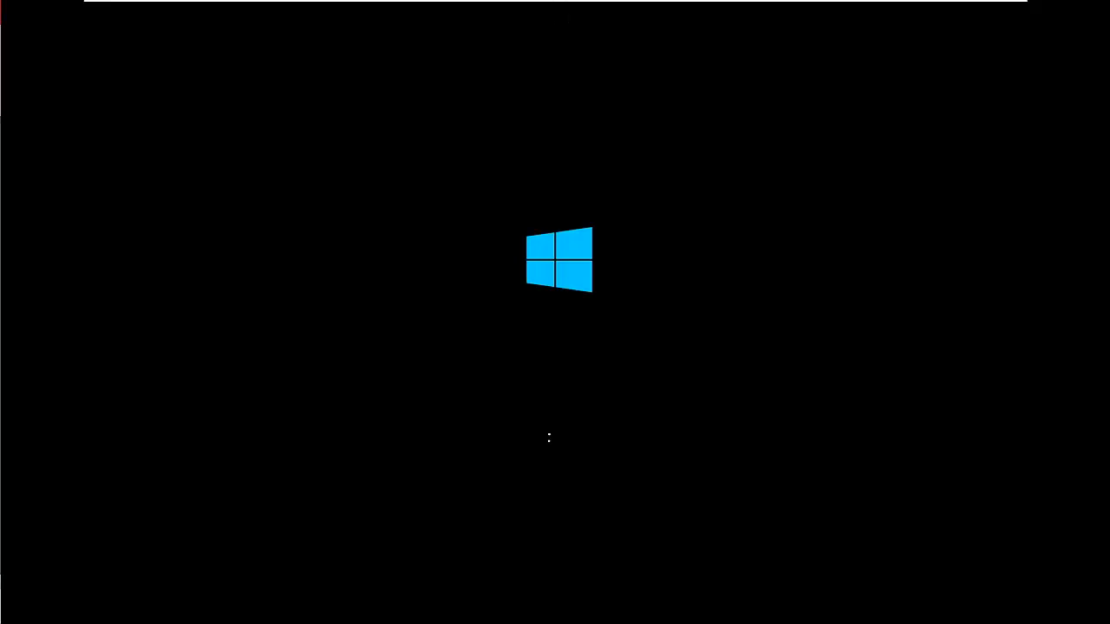
pyautogui.hotkey('ctrl', 'alt')
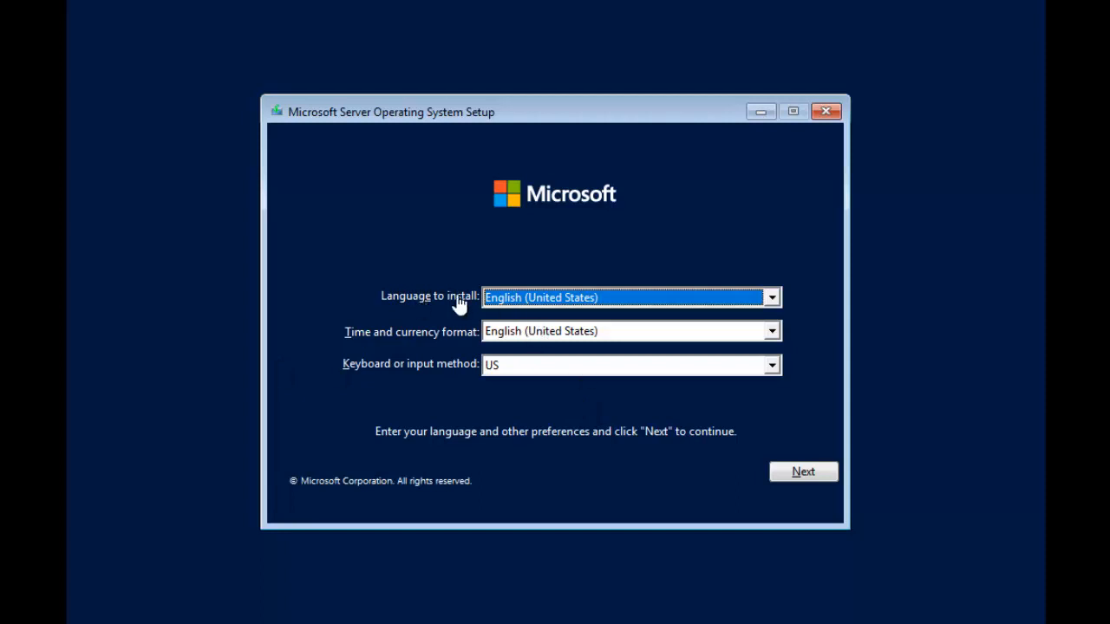
# Keep English (United States) as the install language, set the time and currency format to Dutch (Belgium), and continue
pyautogui.click(598, 297)
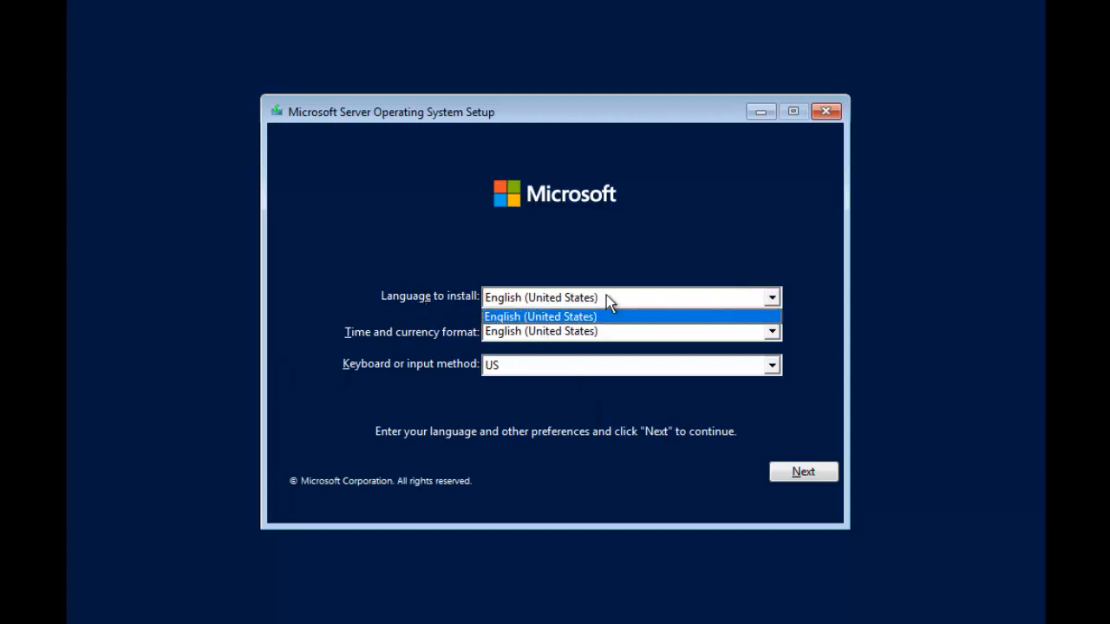
pyautogui.click(611, 297)
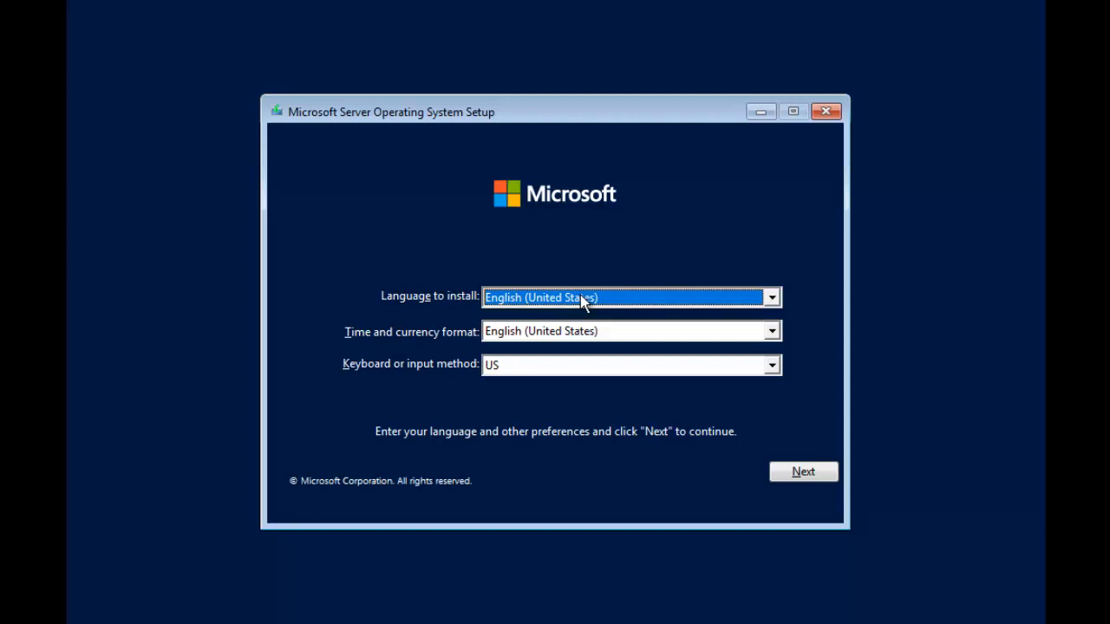
pyautogui.click(553, 333)
pyautogui.press('d')
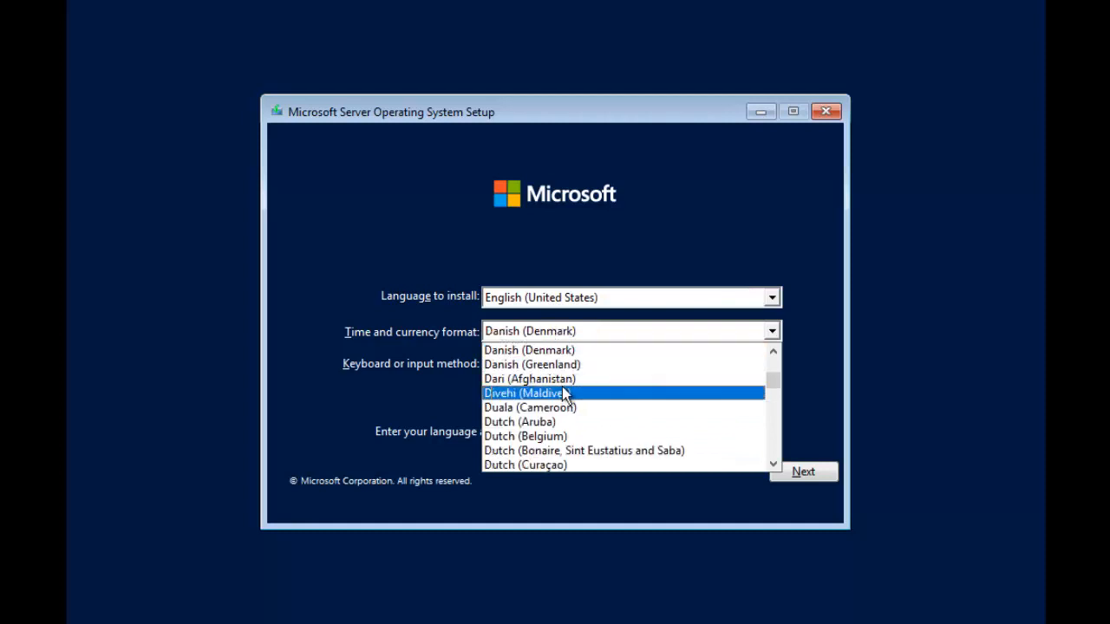
pyautogui.click(551, 436)
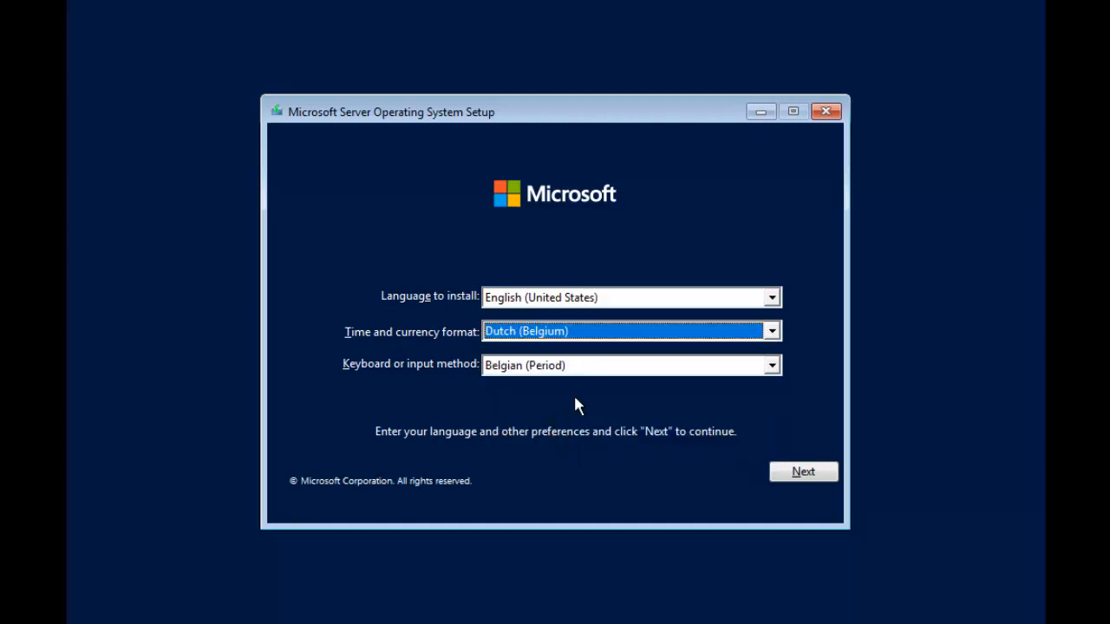
pyautogui.click(780, 472)
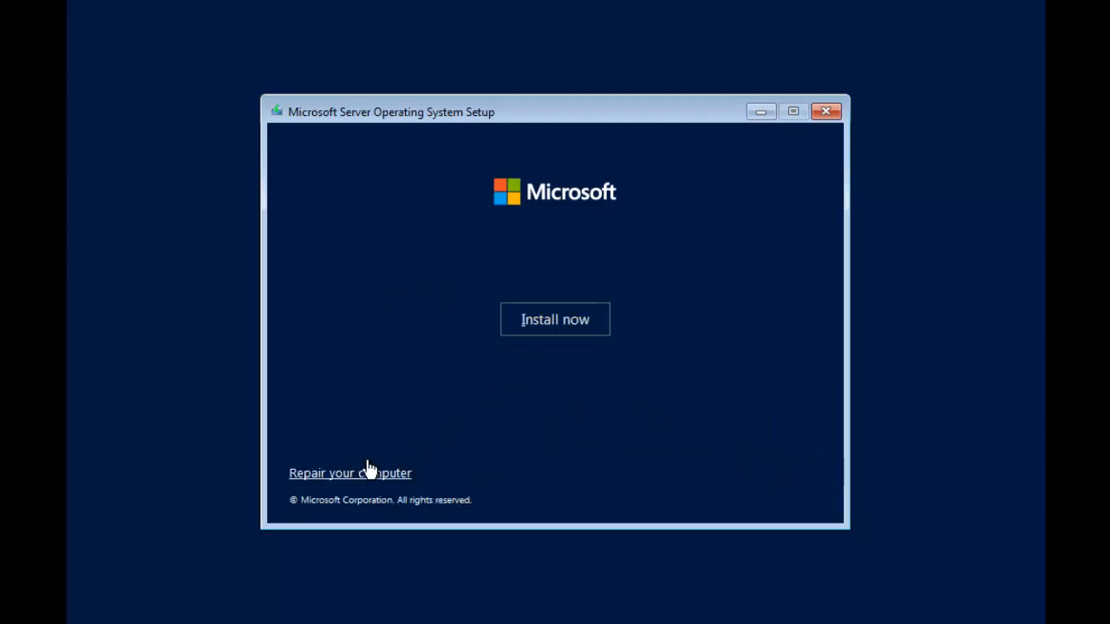
# Start the installation and choose the Windows Server 2022 Datacenter Evaluation (Desktop Experience) edition
pyautogui.click(536, 333)
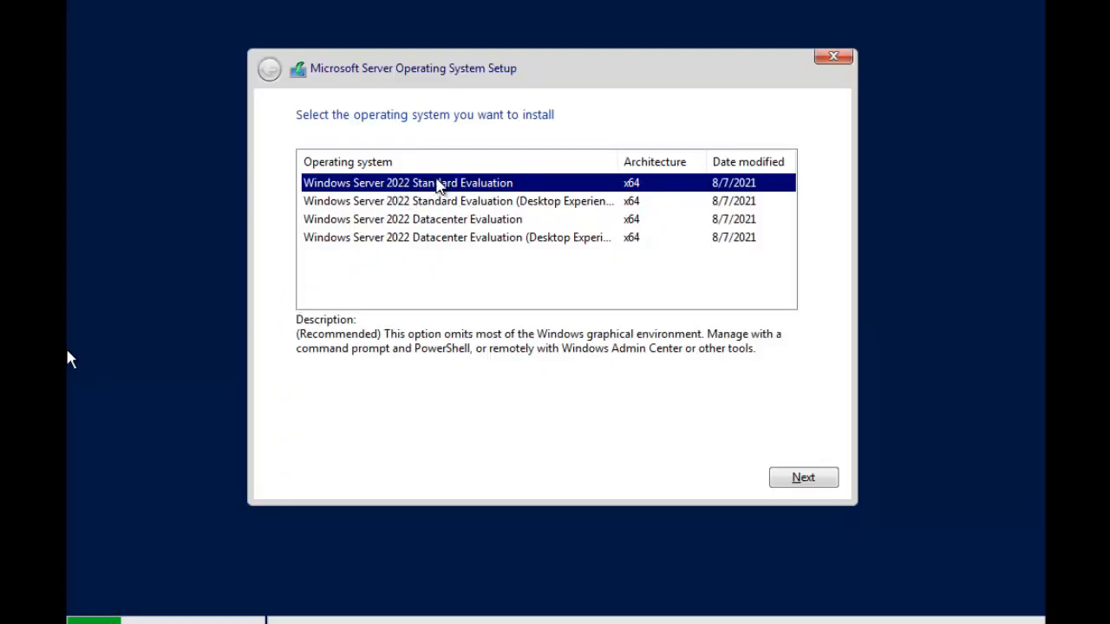
pyautogui.click(464, 206)
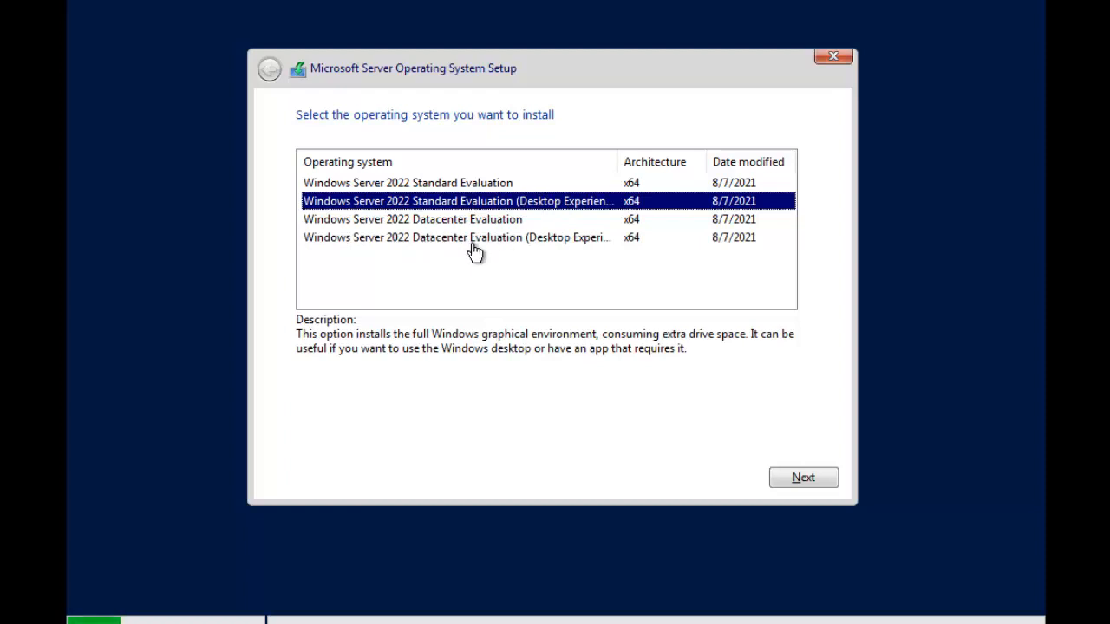
pyautogui.click(461, 238)
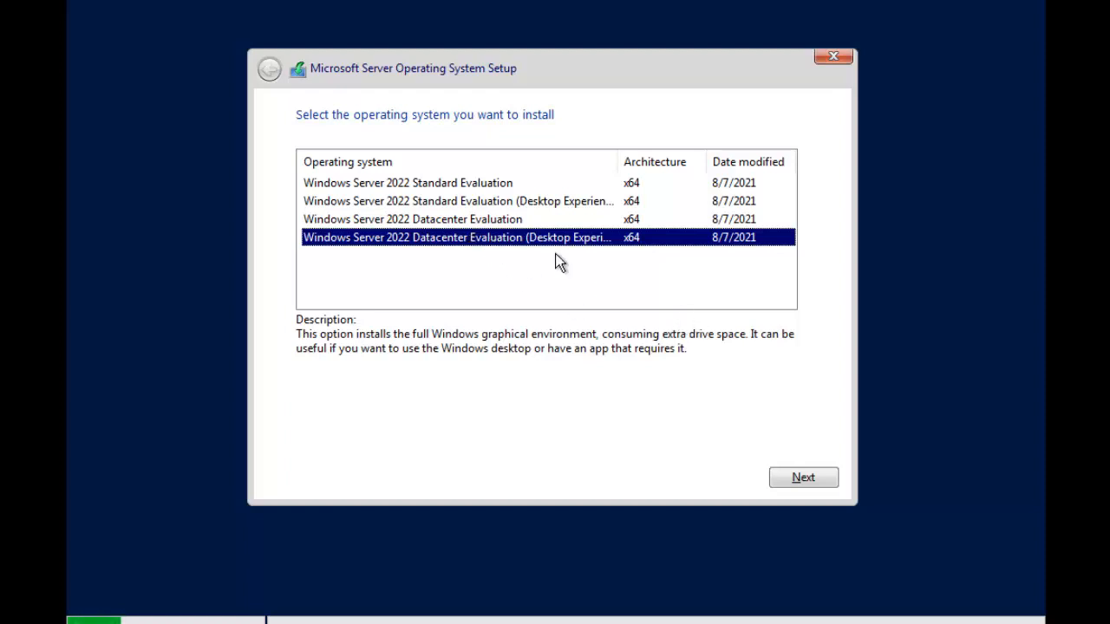
pyautogui.click(785, 476)
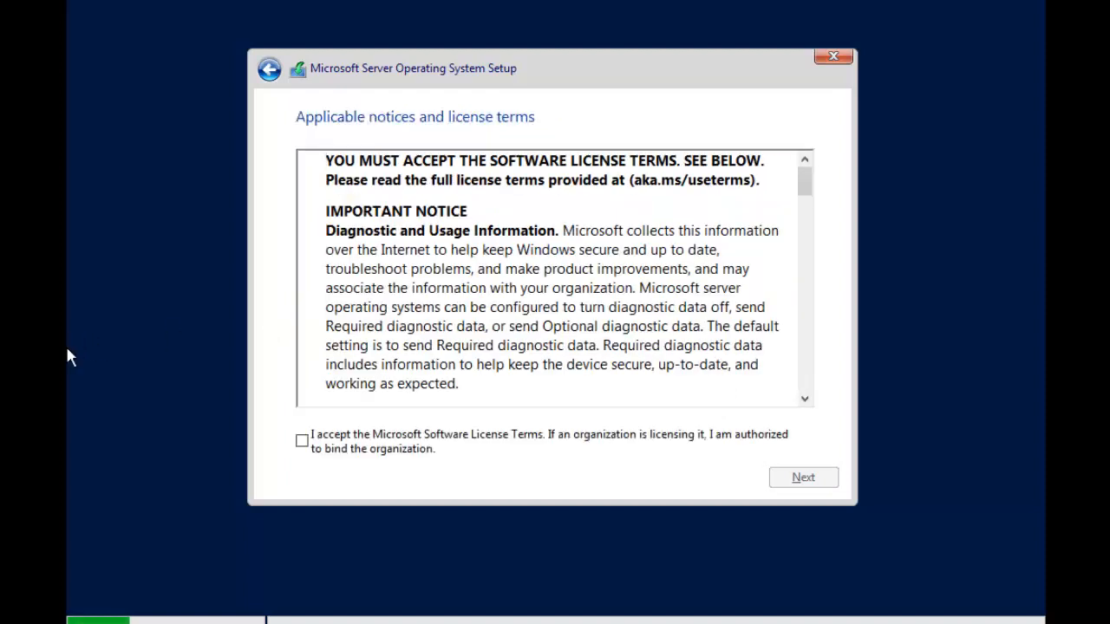
# Accept the Microsoft license terms and select the Custom installation of the operating system only
pyautogui.click(300, 439)
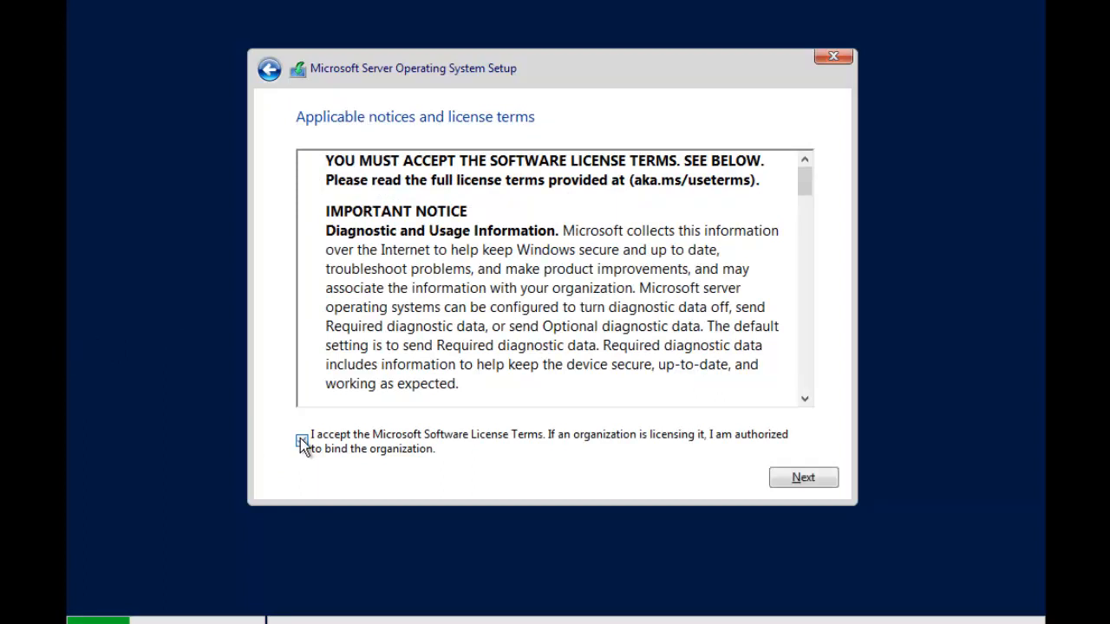
pyautogui.click(819, 482)
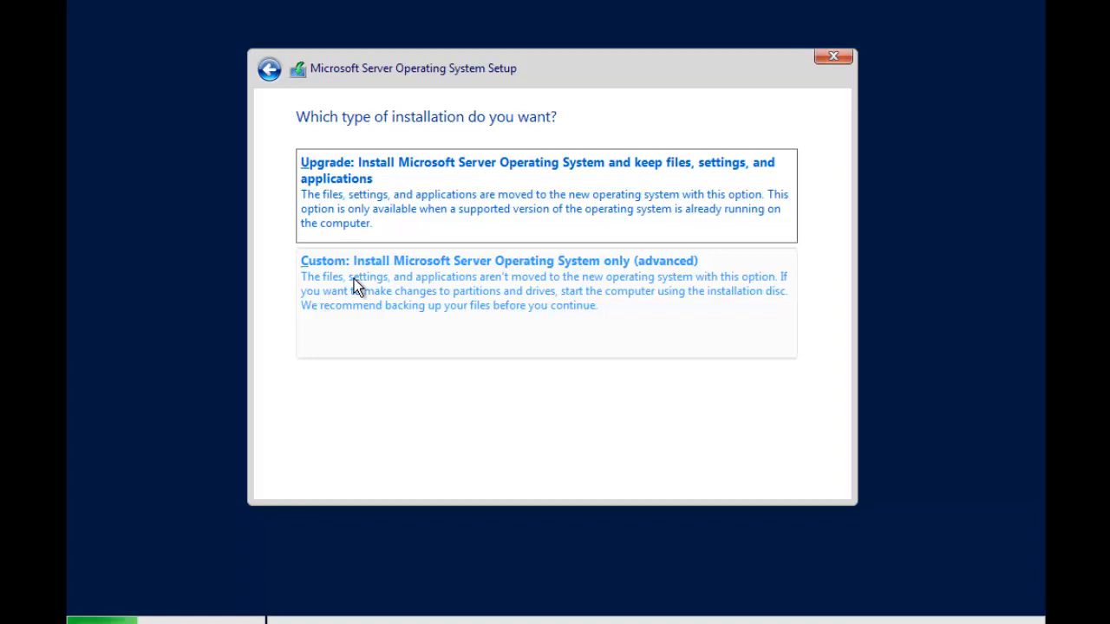
pyautogui.click(391, 278)
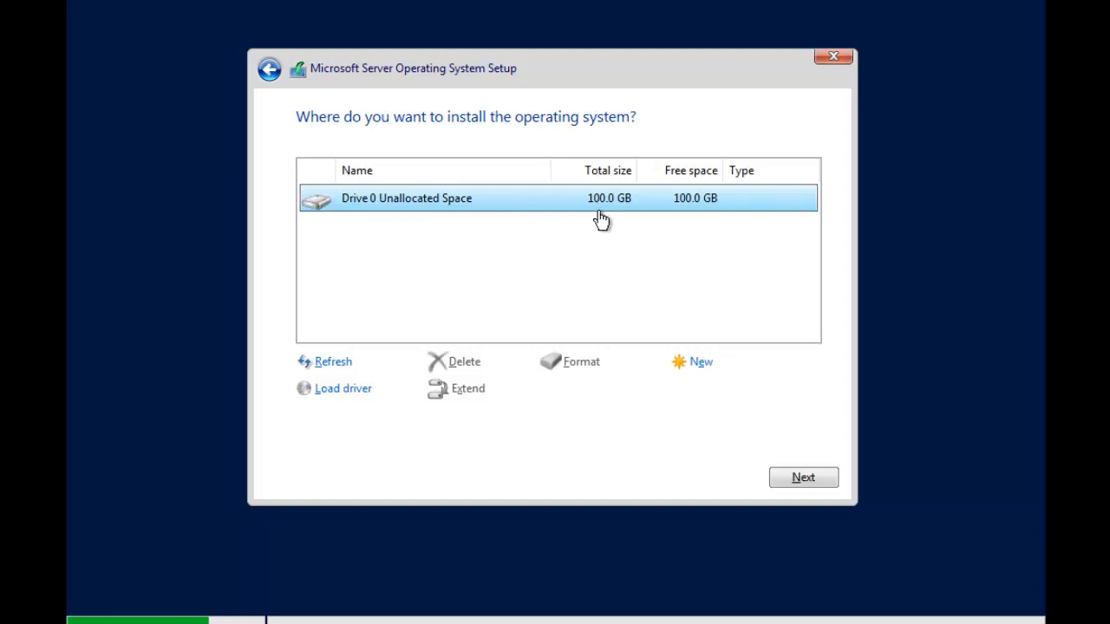
# Install the operating system on the Drive 0 unallocated space without creating a custom partition
pyautogui.click(696, 363)
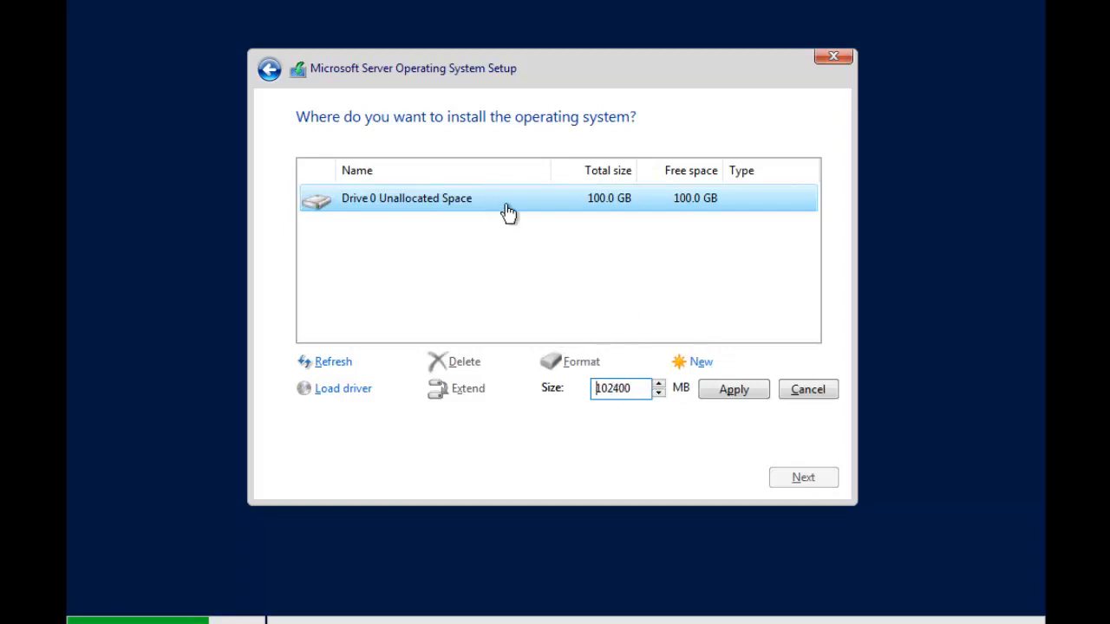
pyautogui.click(808, 392)
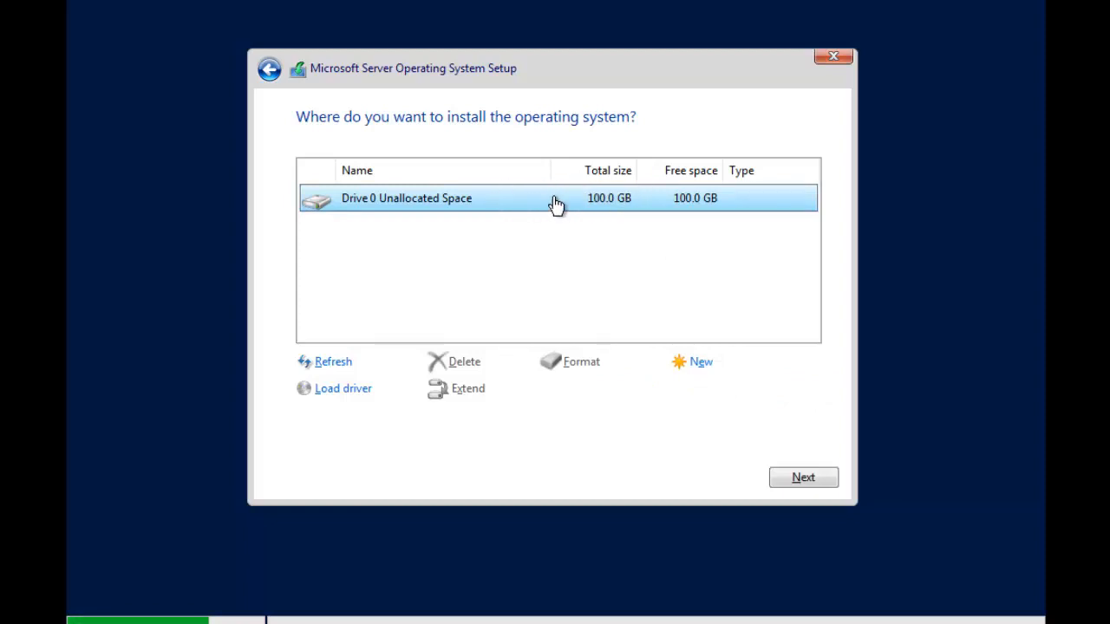
pyautogui.click(802, 482)
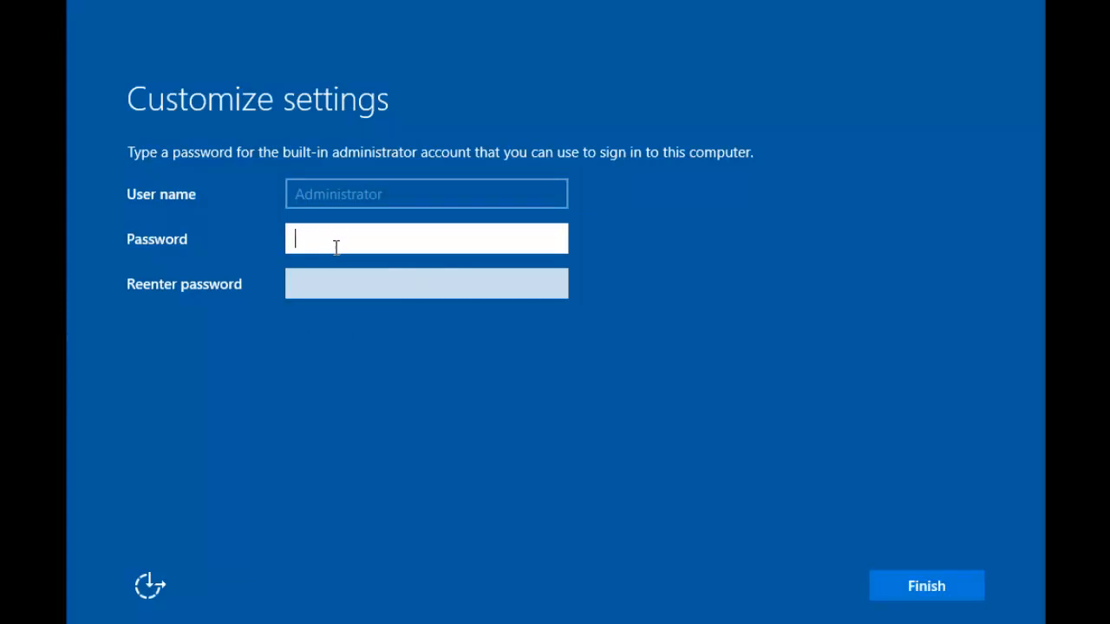
# Enter and re-enter a password for the built-in Administrator account and finish the setup
pyautogui.write('••••••••••')
pyautogui.press('Tab')
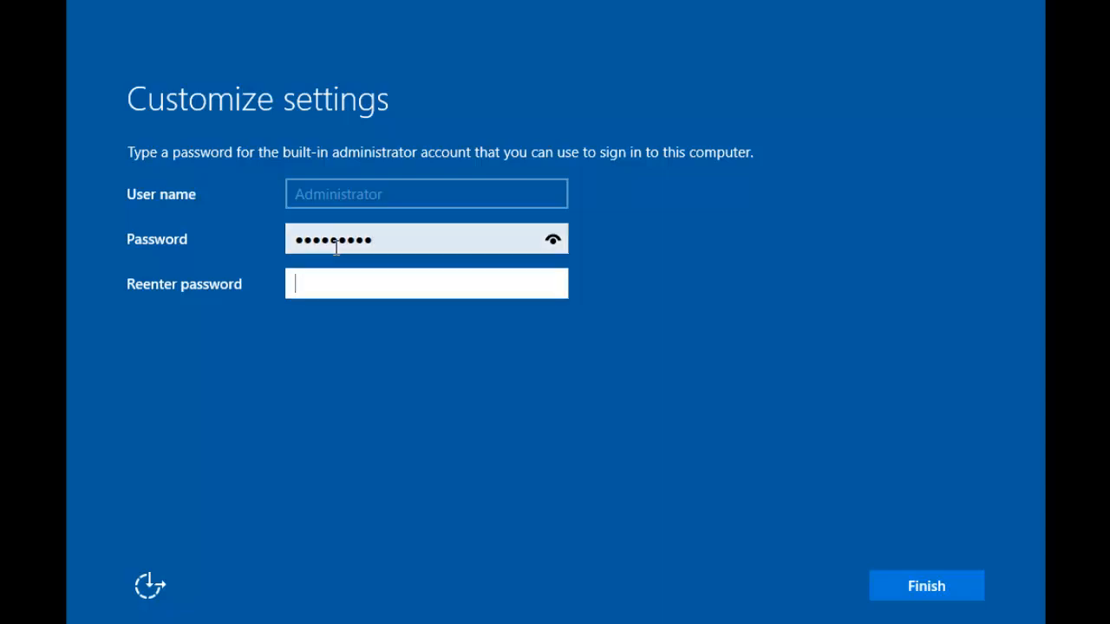
pyautogui.write('••••••••••')
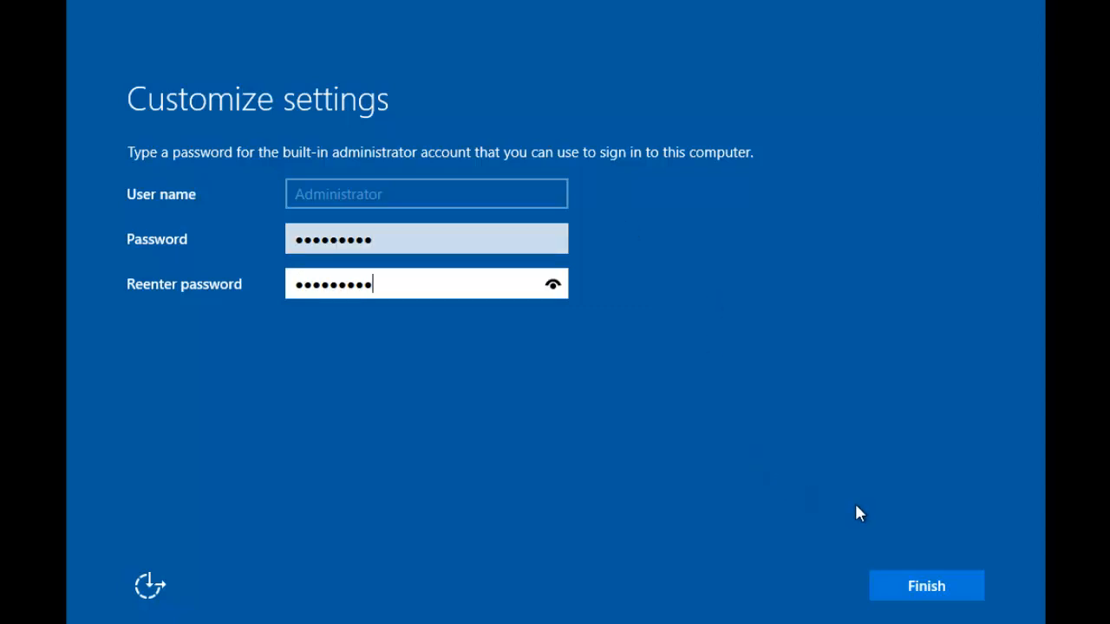
pyautogui.click(908, 605)
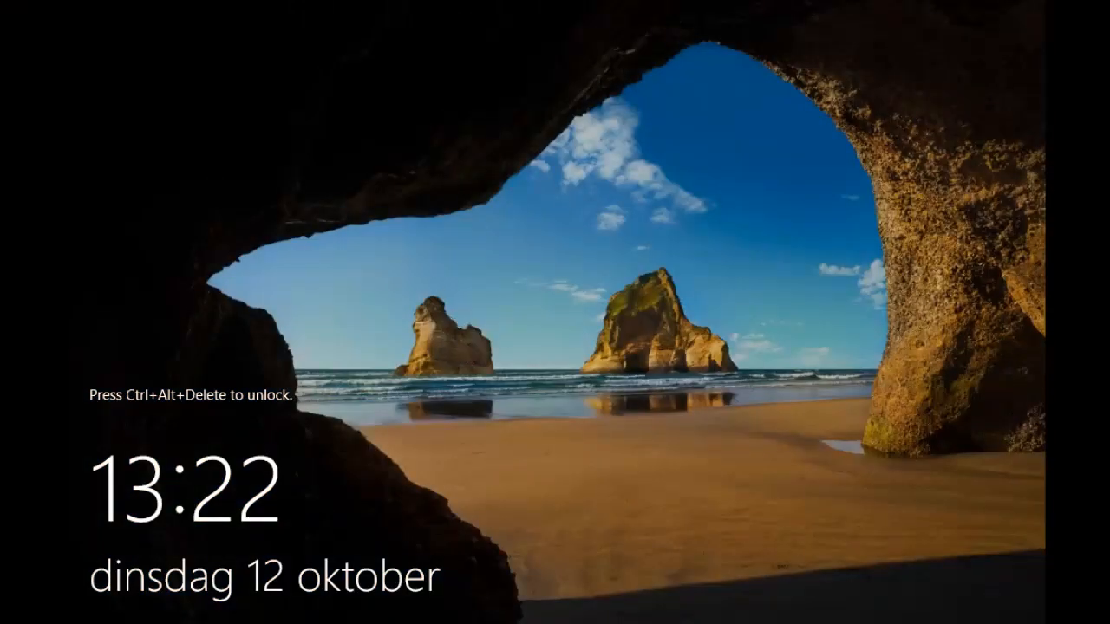
# Send the unlock combination to the virtual machine and sign in as Administrator with the account password
pyautogui.click(0, 0)
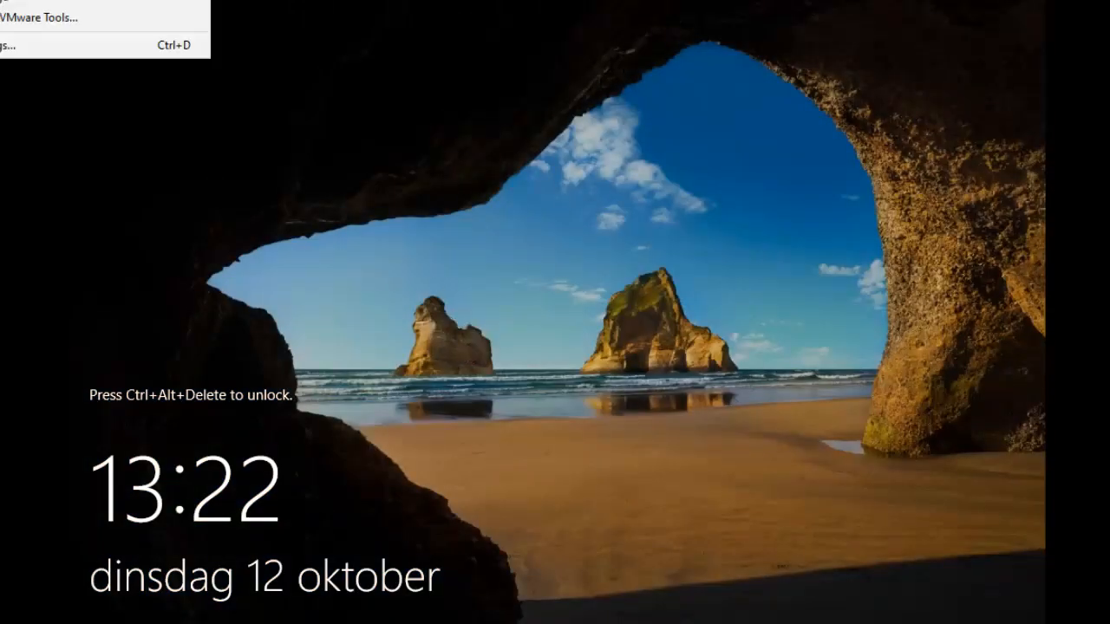
pyautogui.click(35, 0)
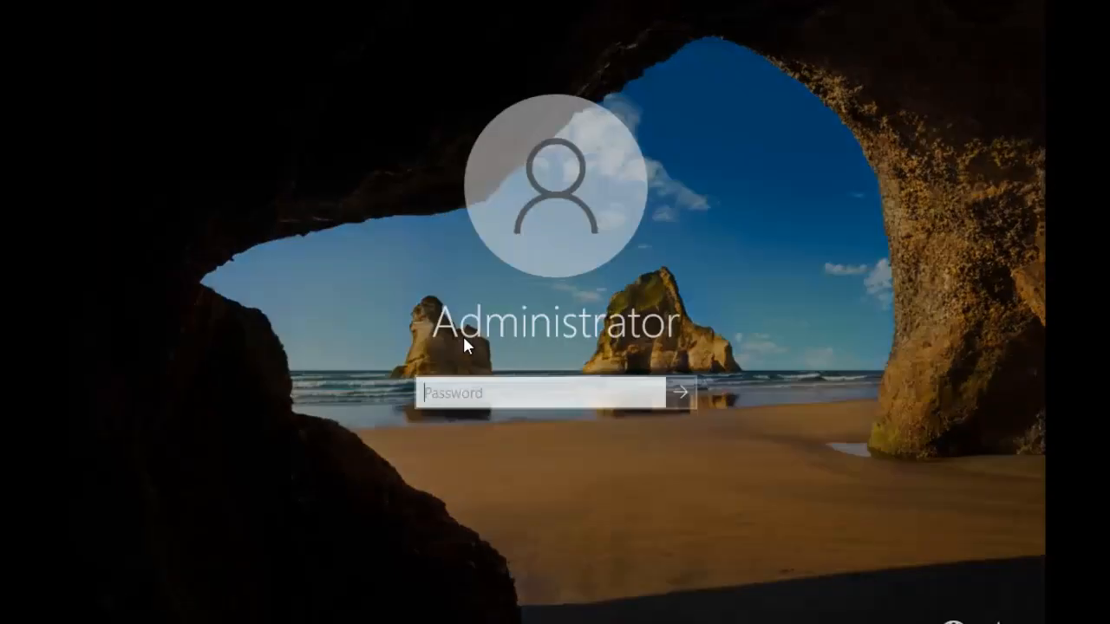
pyautogui.click(476, 392)
pyautogui.write('•')
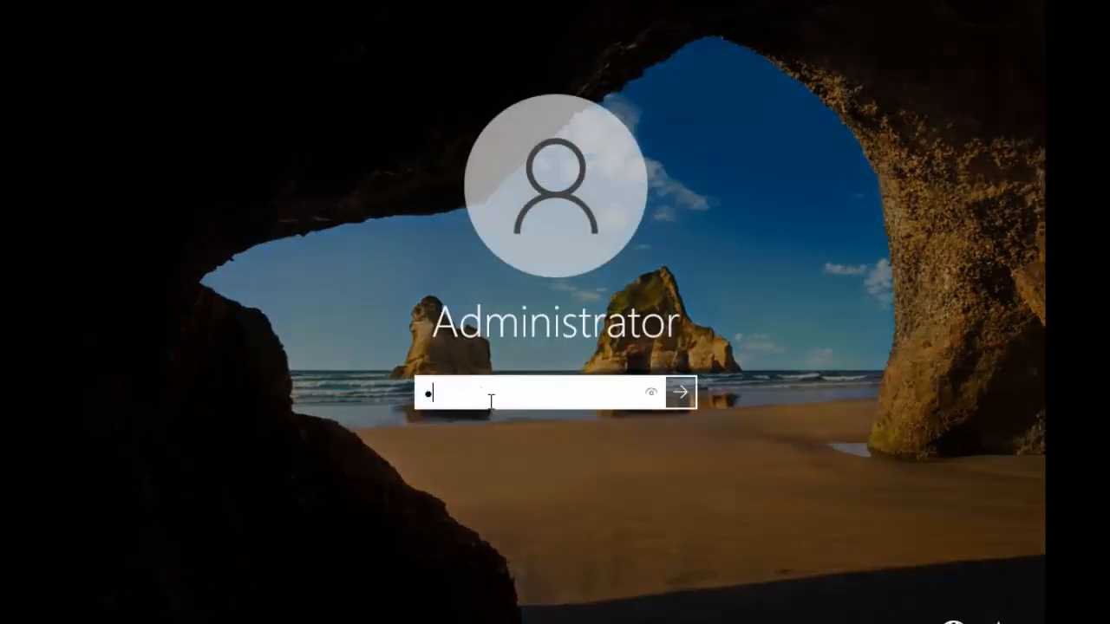
pyautogui.write('••••••••')
pyautogui.press('Return')
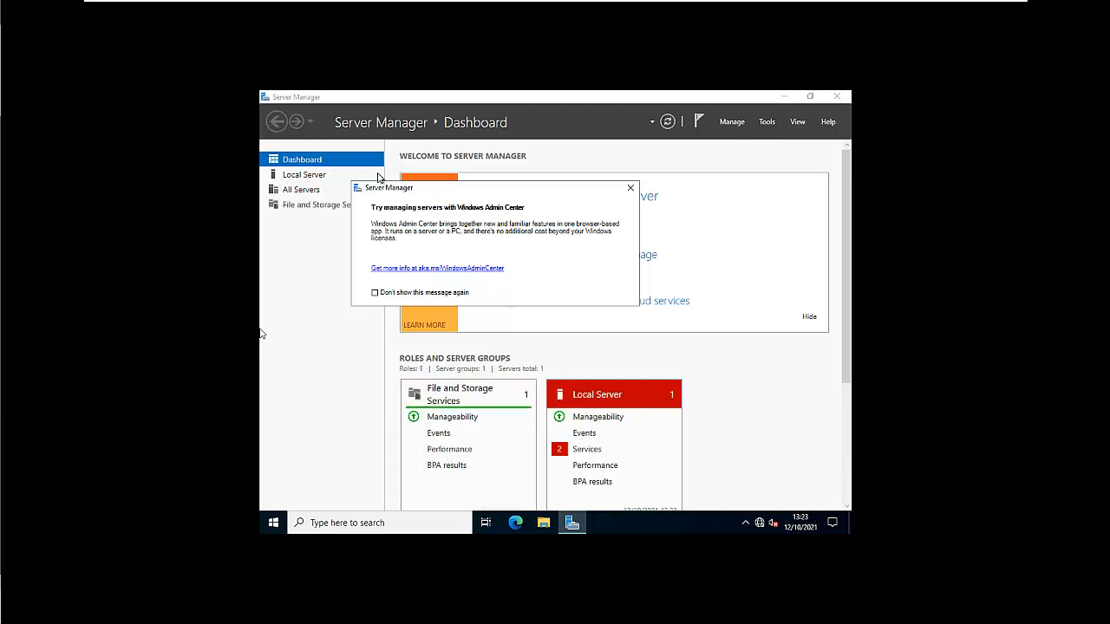
# Start the VMware Tools installation for DC001 so its installer disc is mounted in the virtual machine
pyautogui.moveTo(237, 5)
pyautogui.moveTo(303, 2)
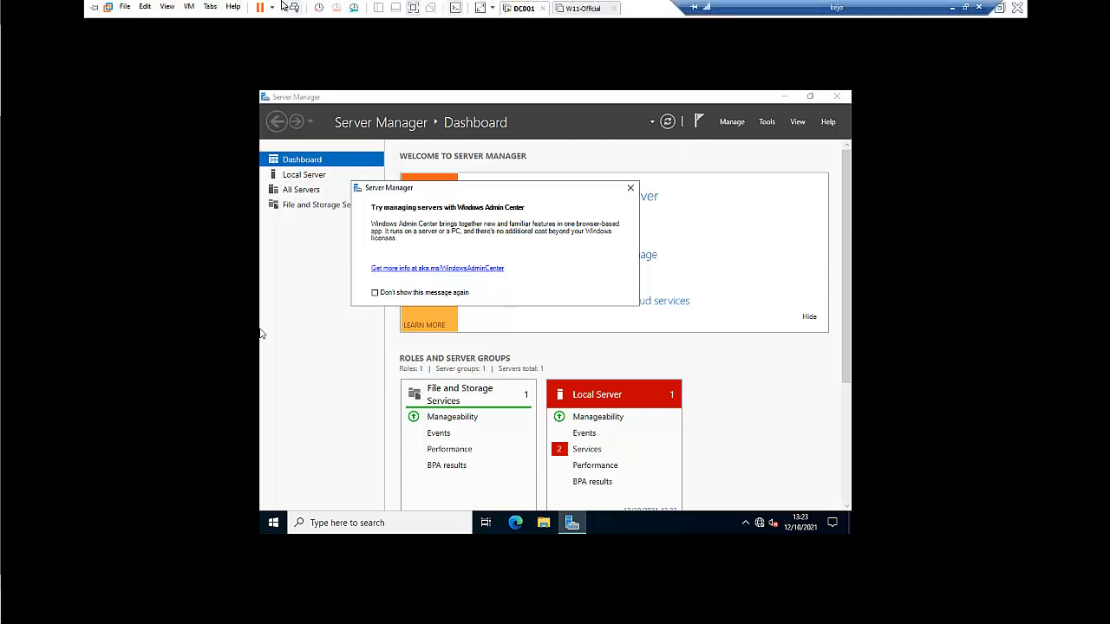
pyautogui.click(188, 6)
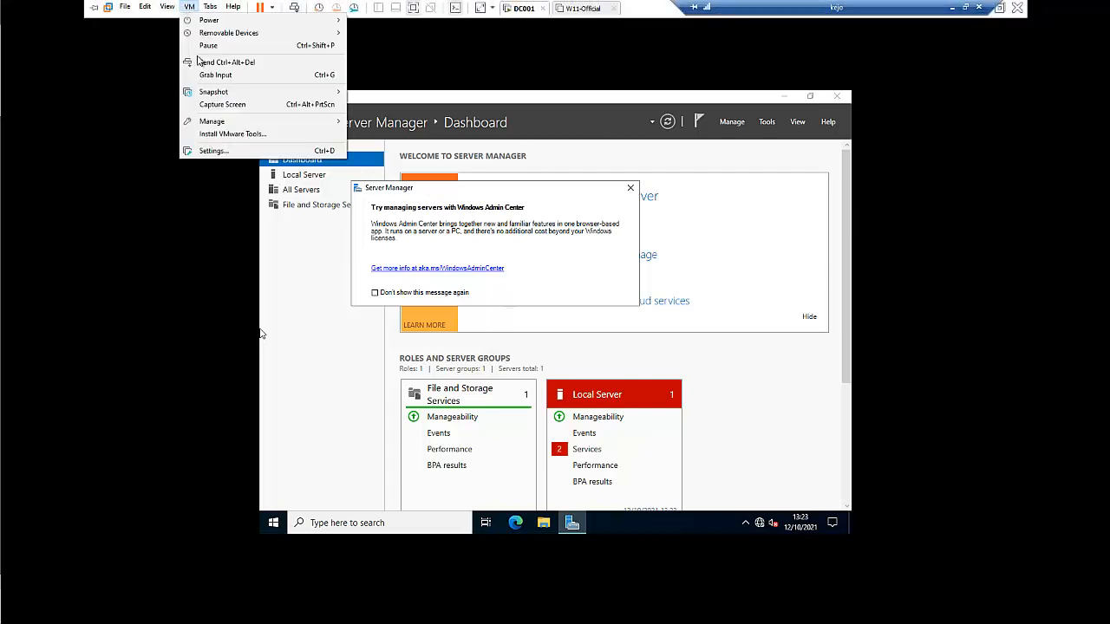
pyautogui.click(226, 135)
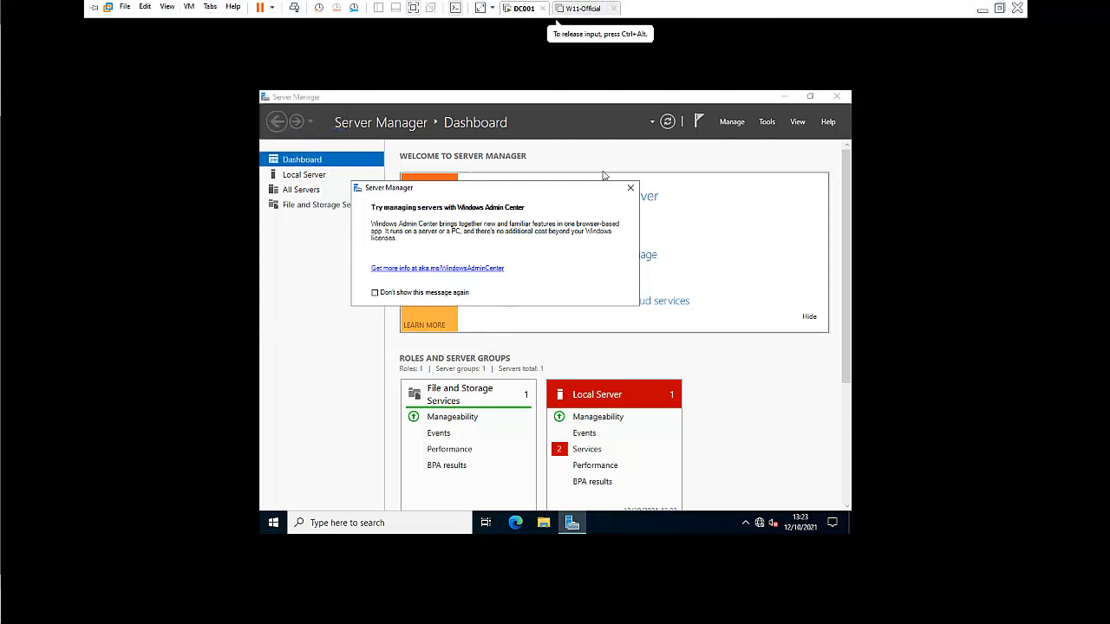
# Close the Windows Admin Center message and minimize Server Manager
pyautogui.click(630, 188)
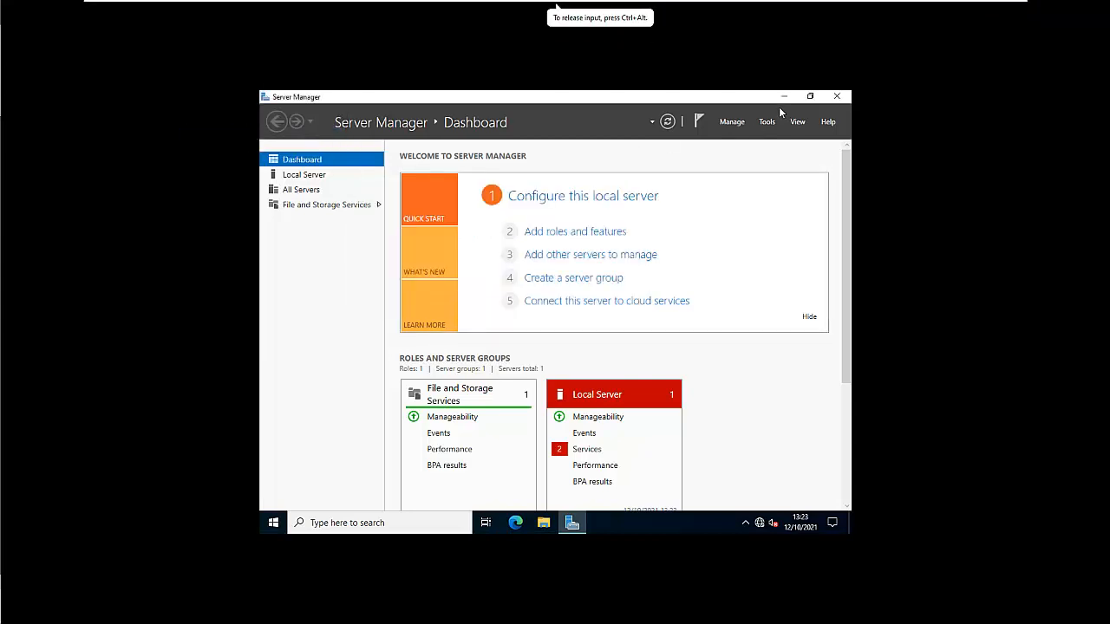
pyautogui.click(782, 98)
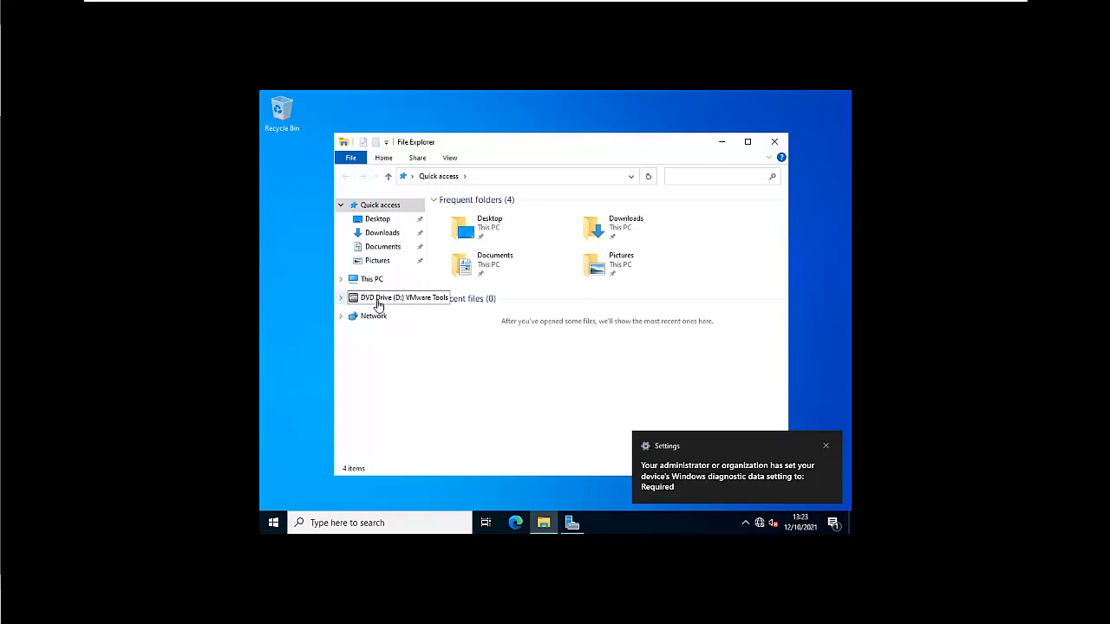
# Run setup64 from the VMware Tools DVD drive, then dismiss the AutoPlay notification and minimize the File Explorer window
pyautogui.click(377, 300)
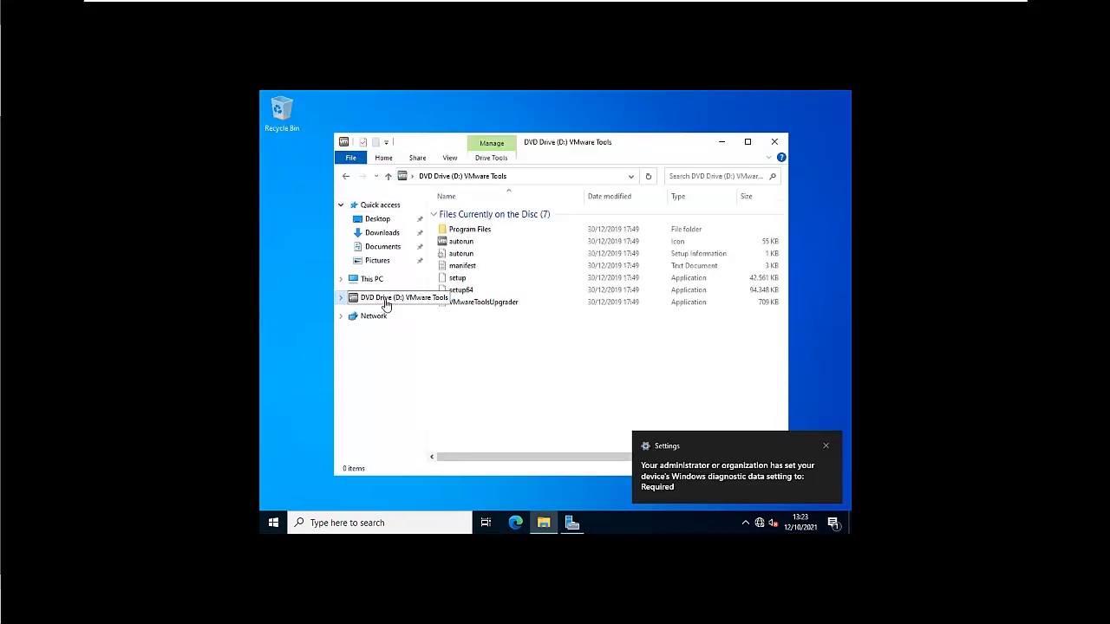
pyautogui.doubleClick(465, 293)
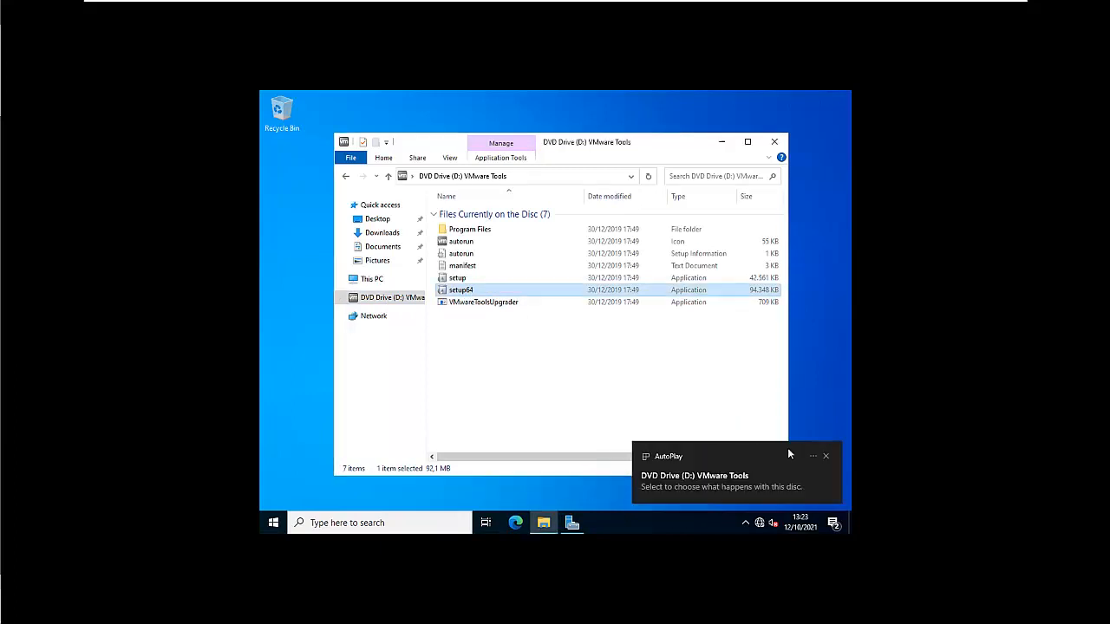
pyautogui.click(827, 457)
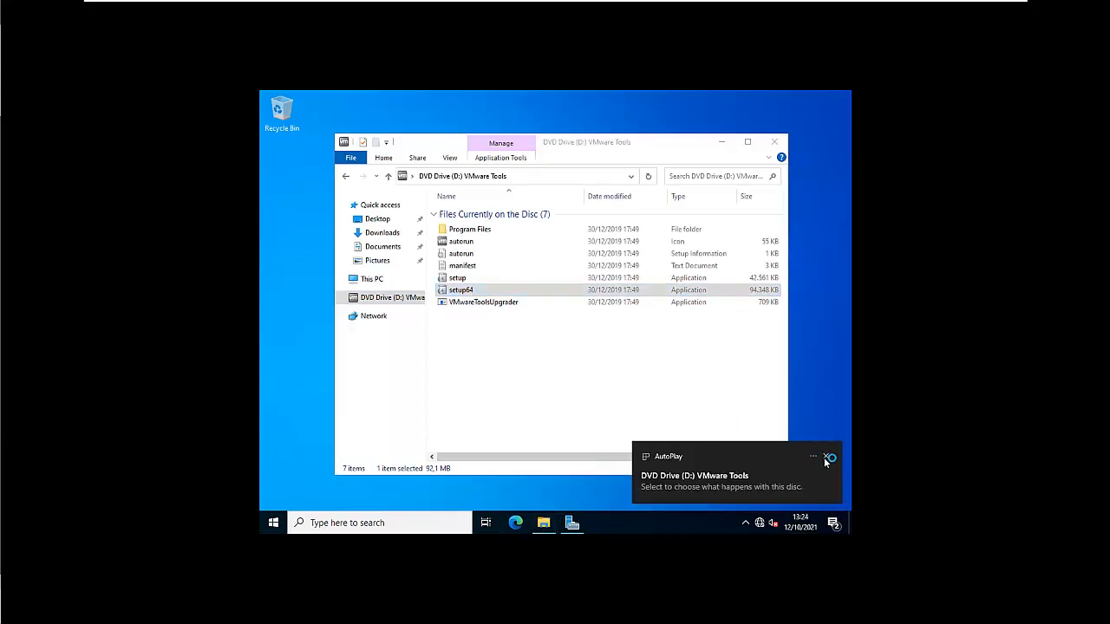
pyautogui.click(720, 142)
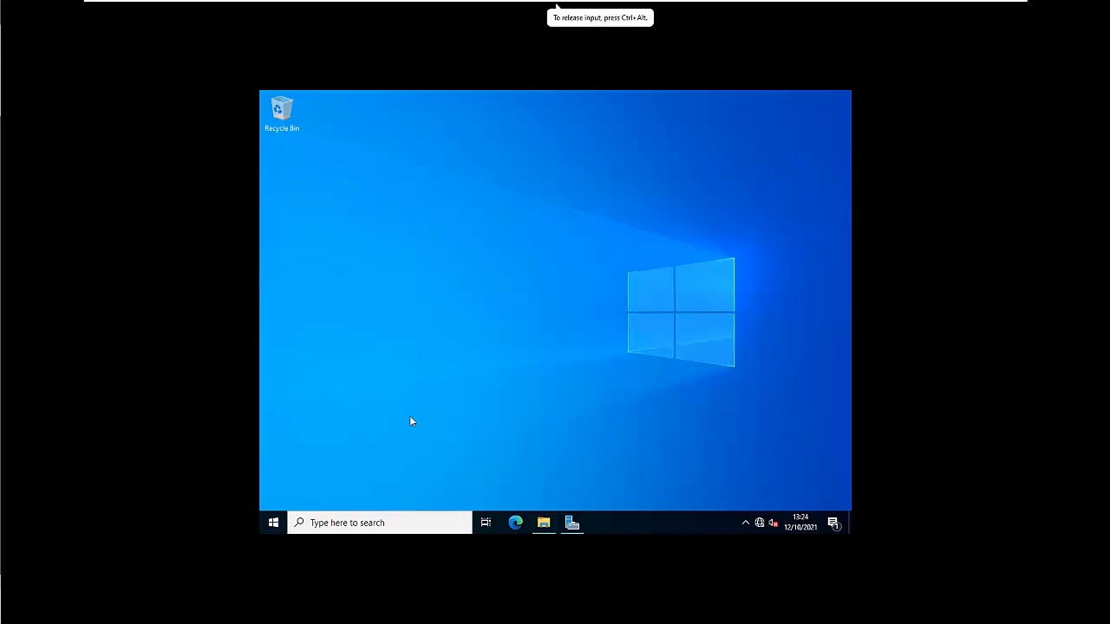
# Install VMware Tools with the Typical setup type and finish the setup wizard
pyautogui.click(608, 400)
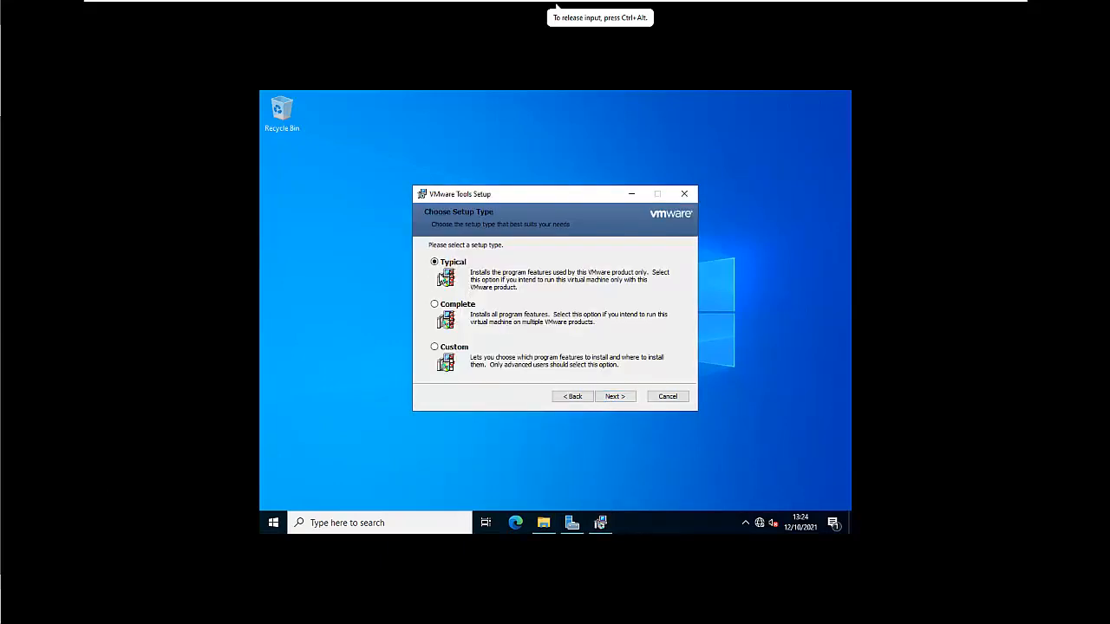
pyautogui.click(615, 396)
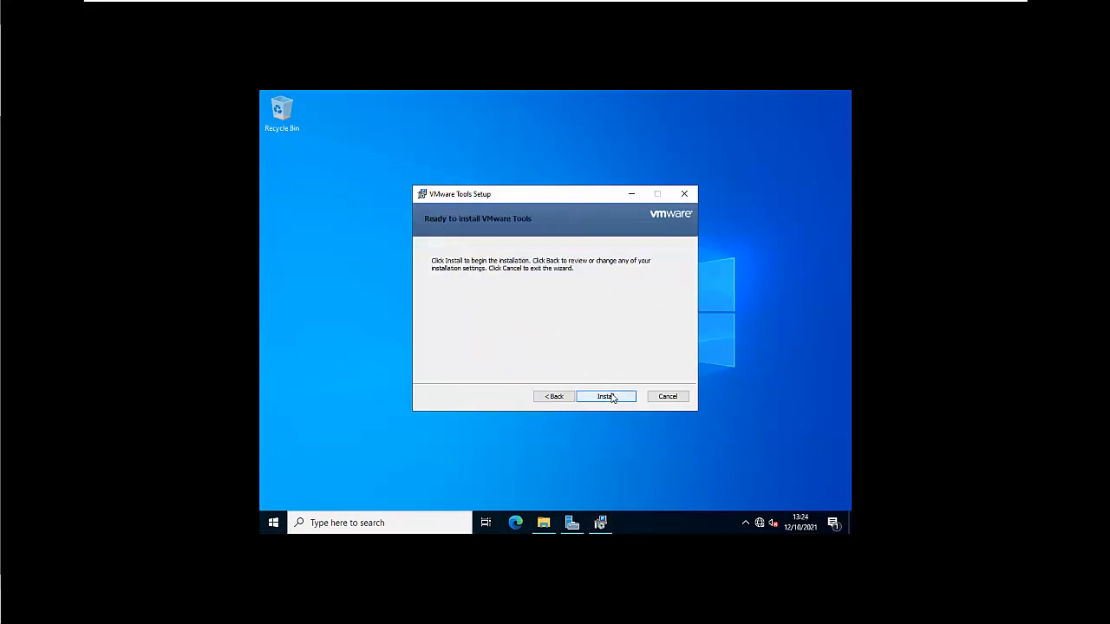
pyautogui.click(606, 396)
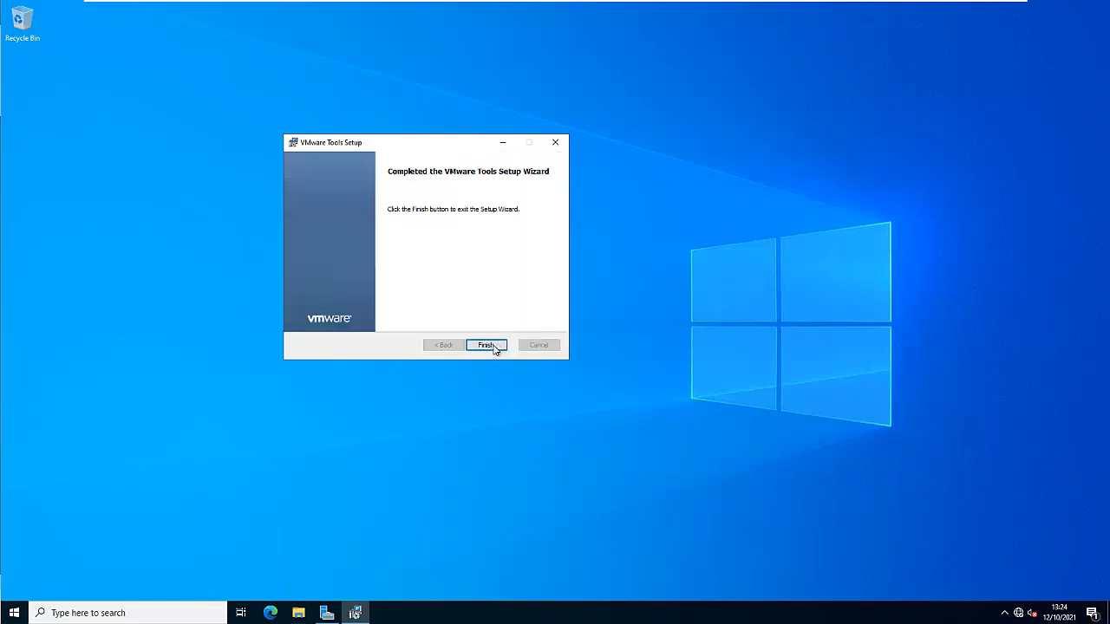
pyautogui.click(495, 347)
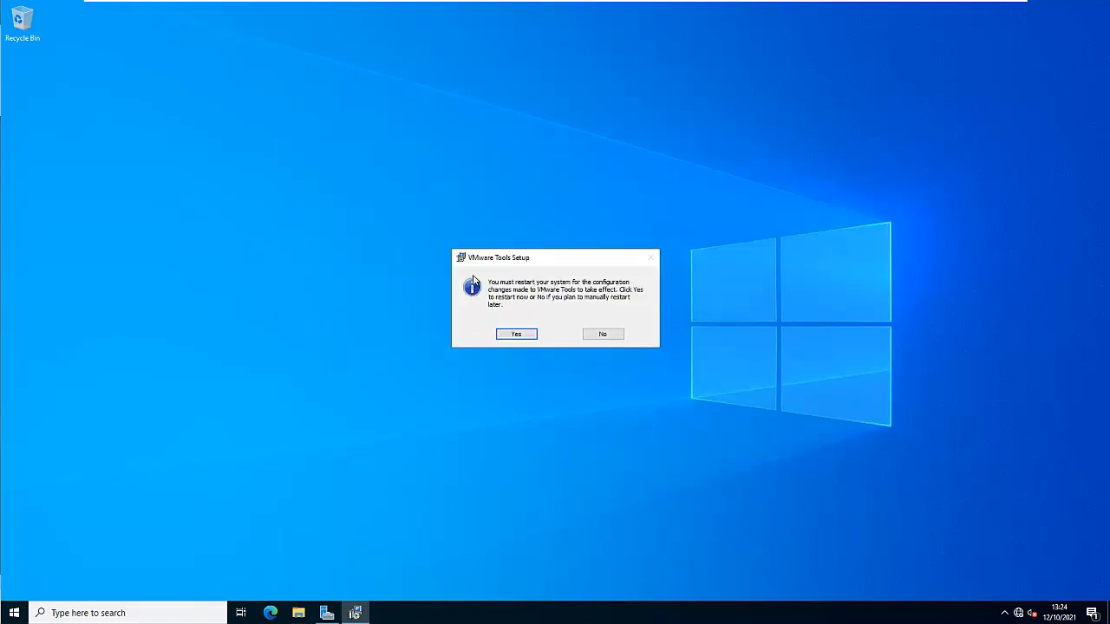
# Check the available display resolutions in the Windows display settings, then close Settings without changing anything
pyautogui.rightClick(237, 231)
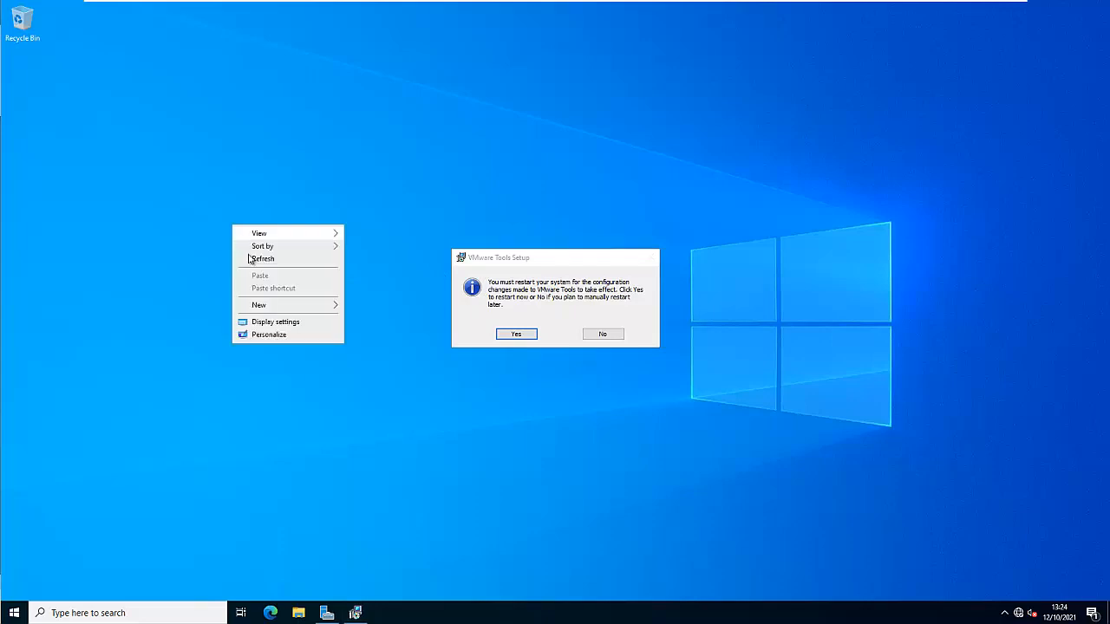
pyautogui.click(270, 320)
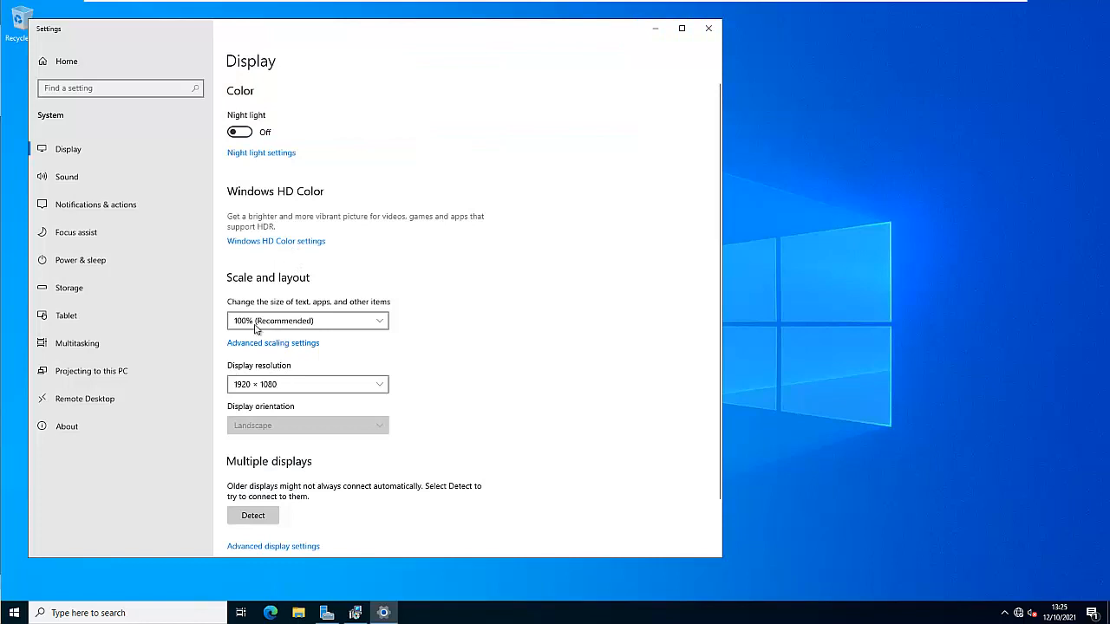
pyautogui.click(298, 387)
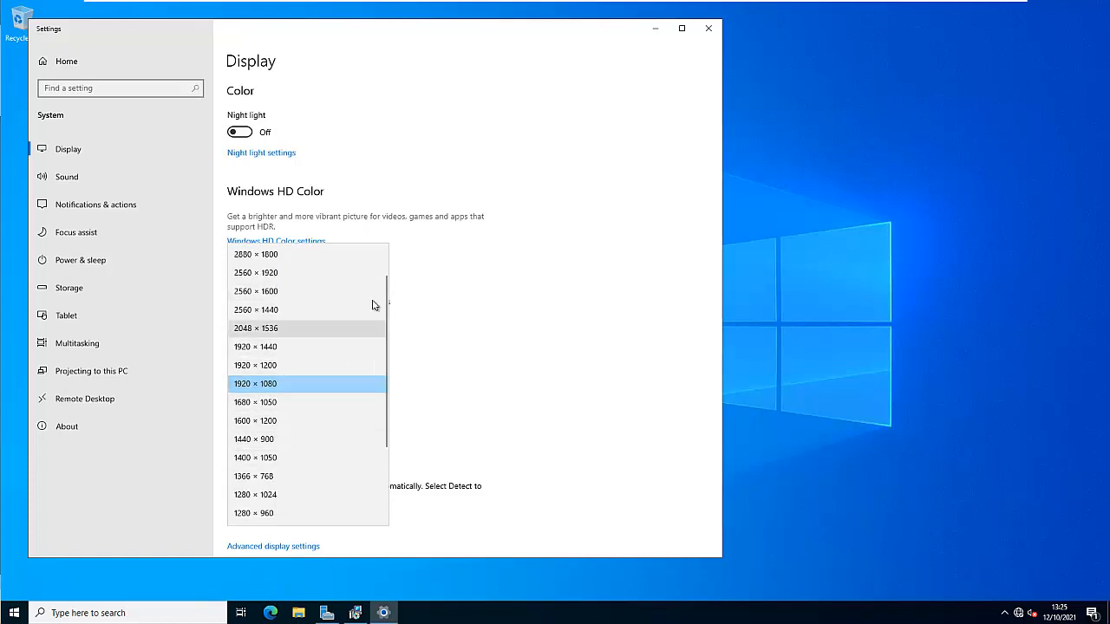
pyautogui.click(530, 251)
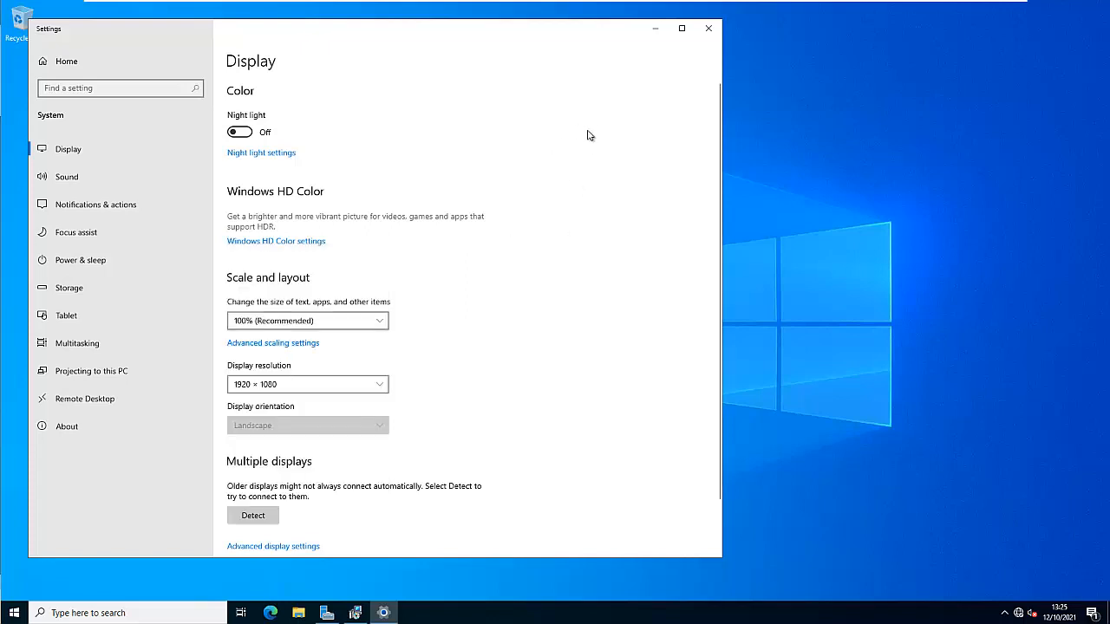
pyautogui.click(708, 28)
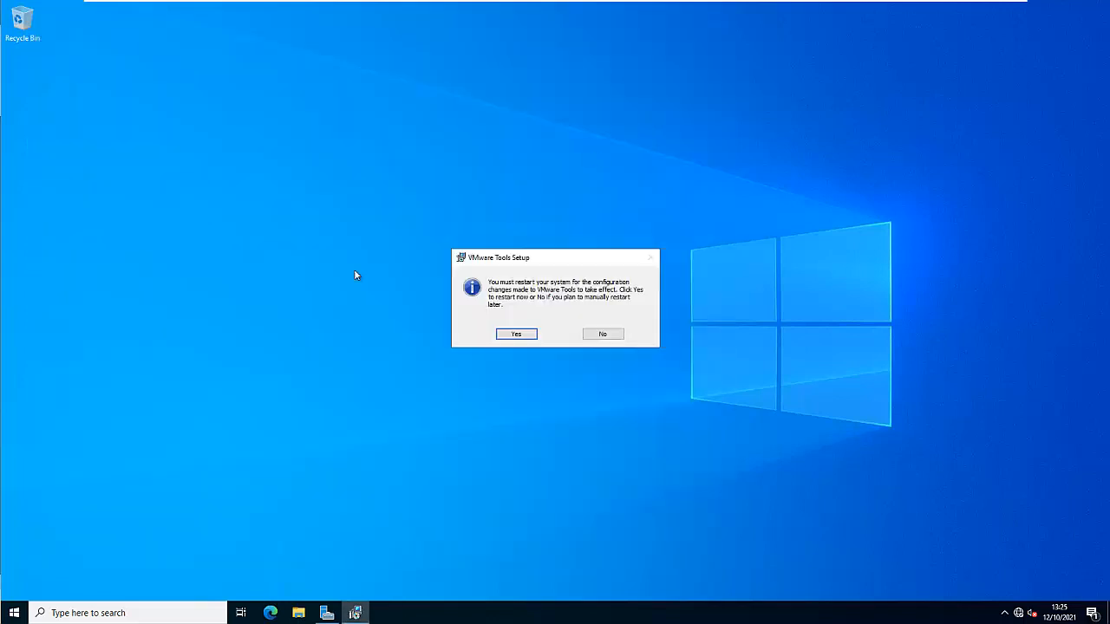
# Accept the VMware Tools restart and sign back in as Administrator with the account password
pyautogui.click(517, 335)
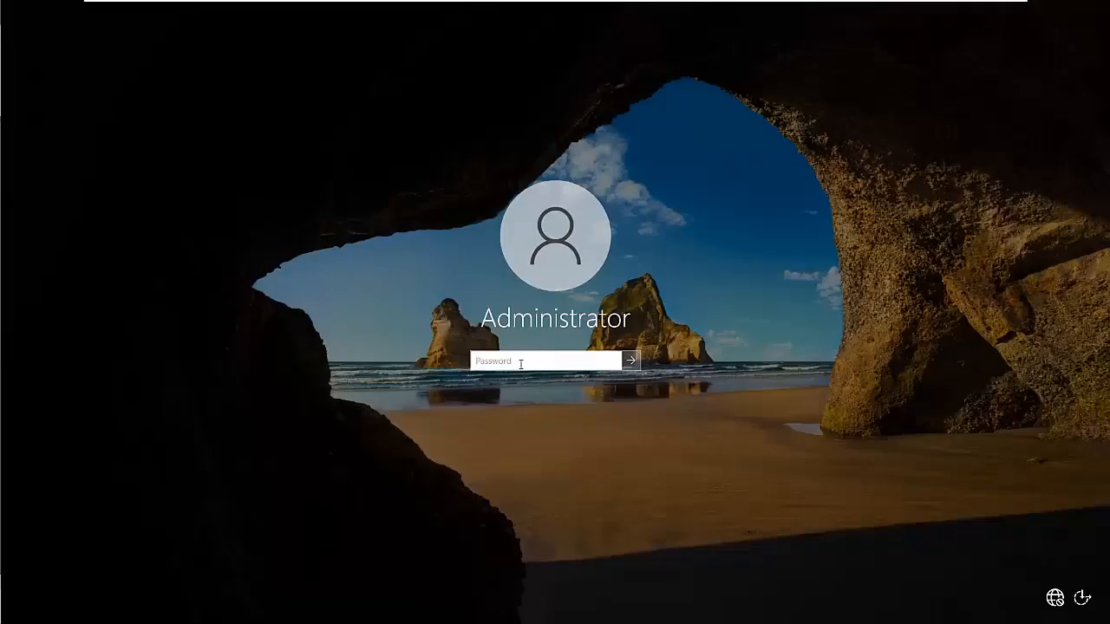
pyautogui.click(519, 363)
pyautogui.write('••')
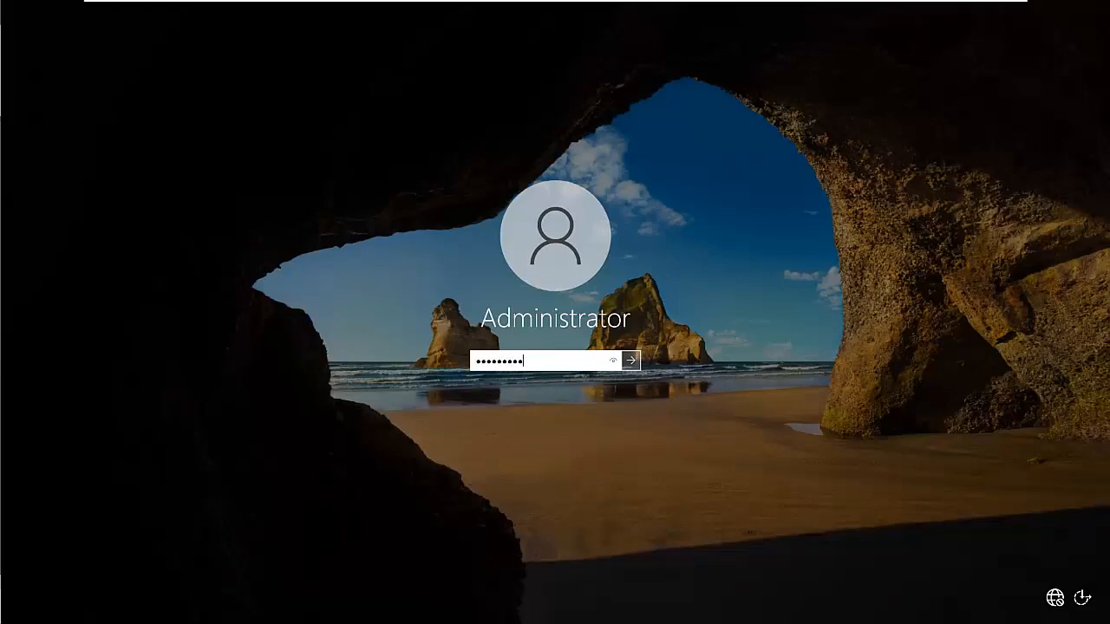
pyautogui.press('Return')
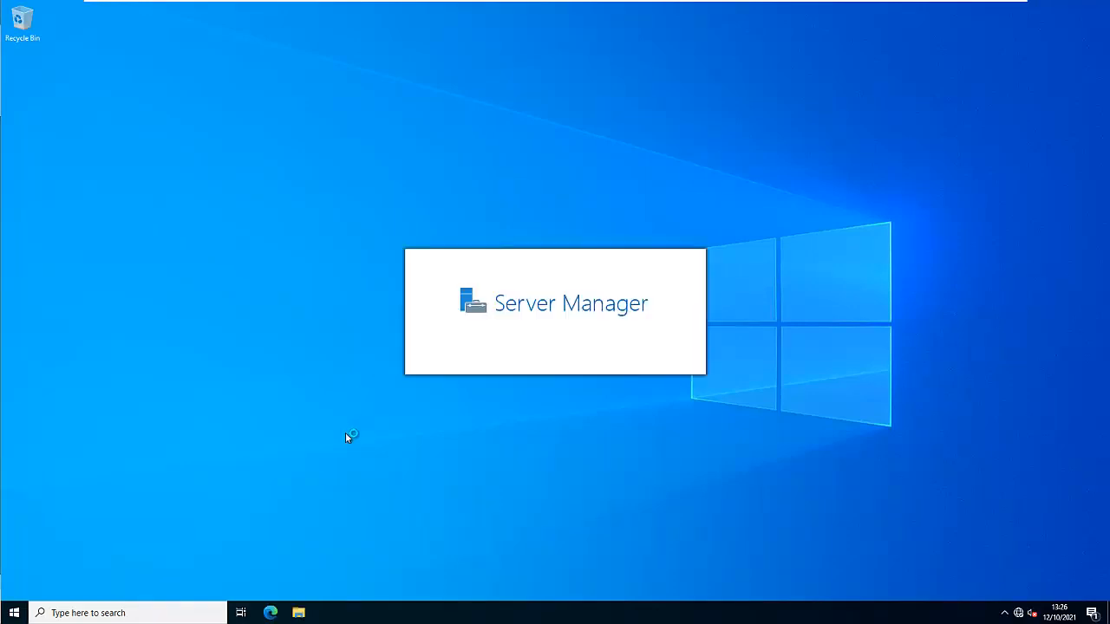
# Run winver from the Windows search to view the installed Windows version and build
pyautogui.click(147, 613)
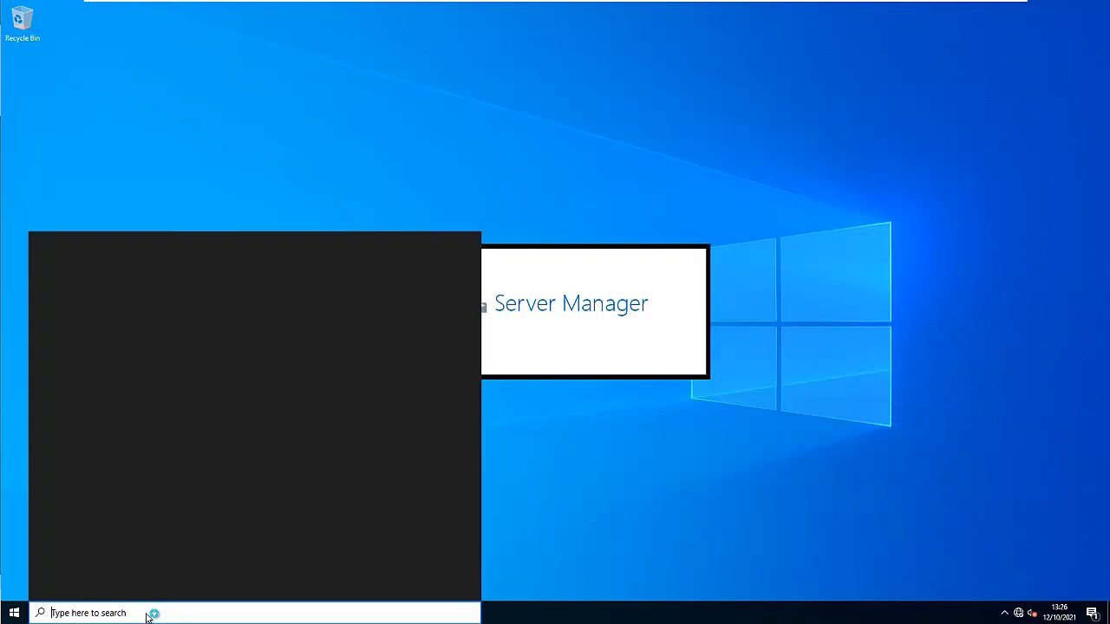
pyautogui.write('winver')
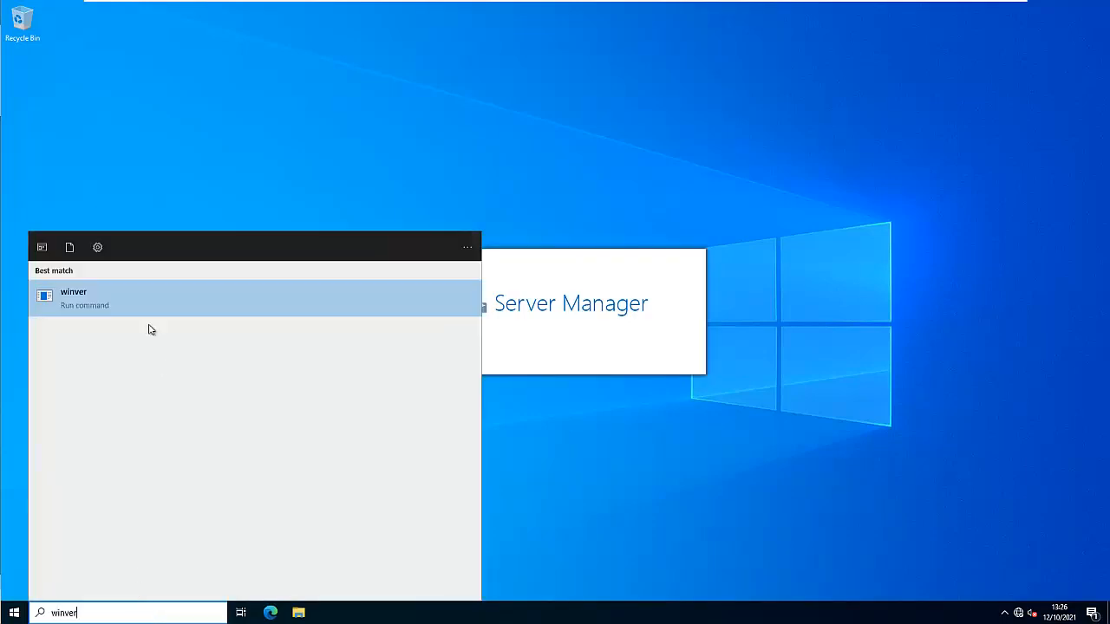
pyautogui.click(136, 306)
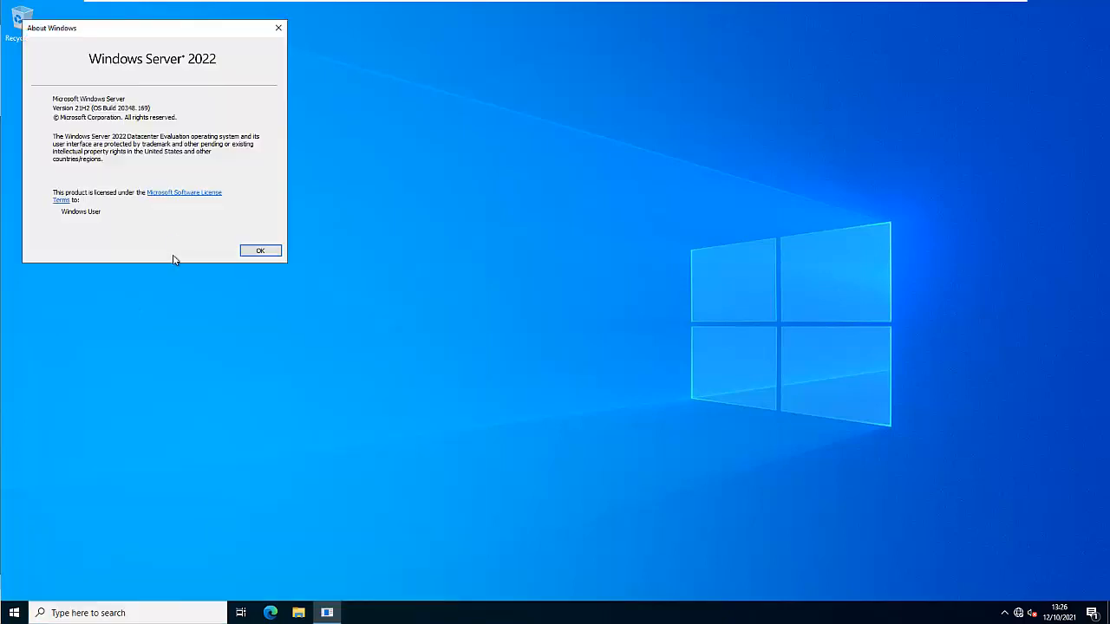